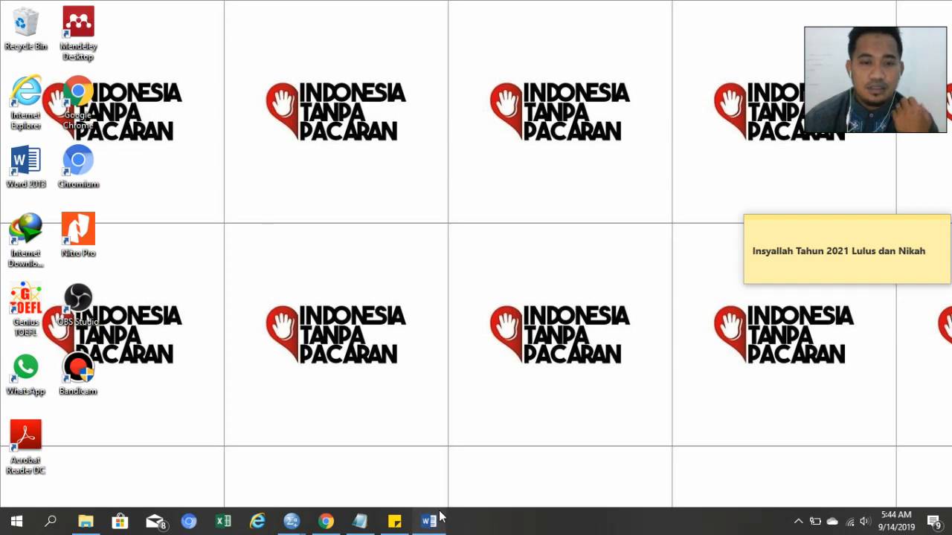
Step: View the title document in Word and switch to the Untitled2 data set in the SPSS Data Editor
click(438, 518)
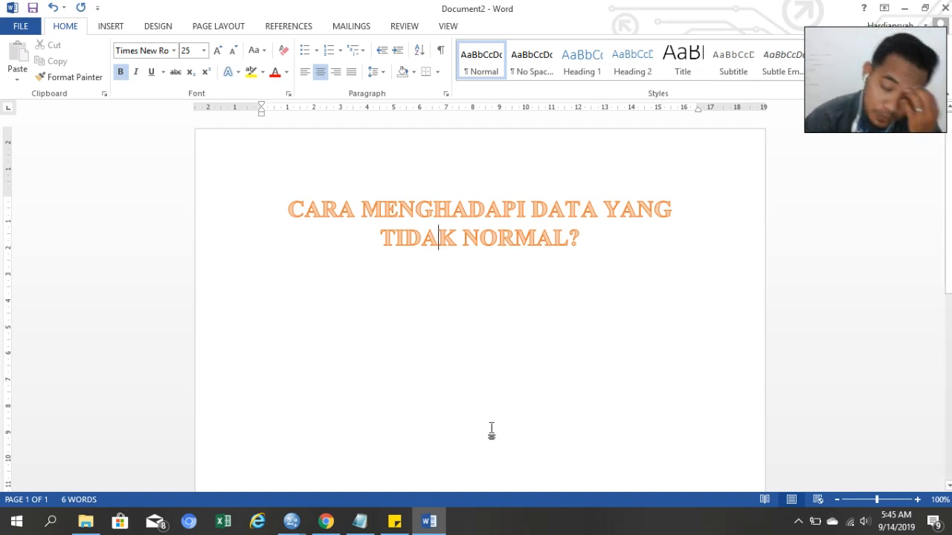
click(287, 527)
click(238, 477)
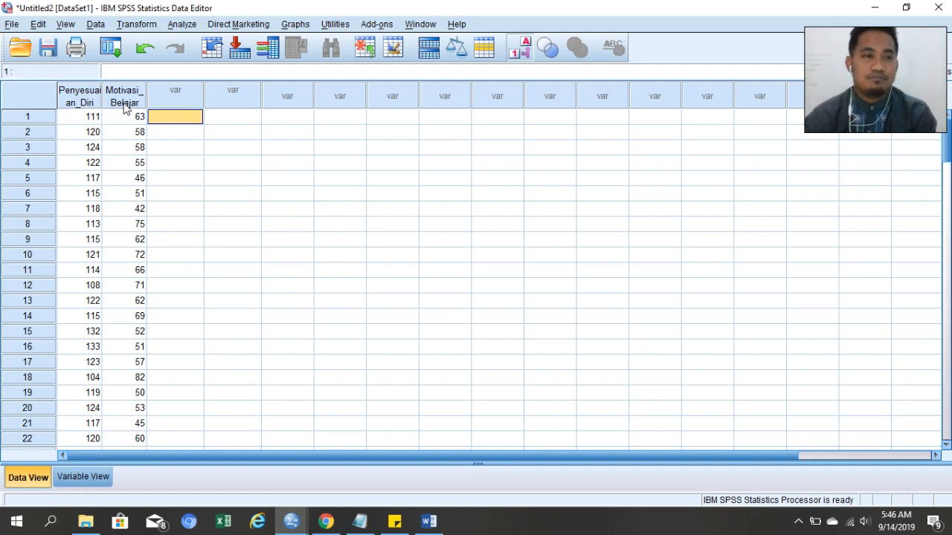
Step: Set up an Explore analysis with Penyesuaian_Diri and Motivasi_Belajar as dependent variables
click(181, 24)
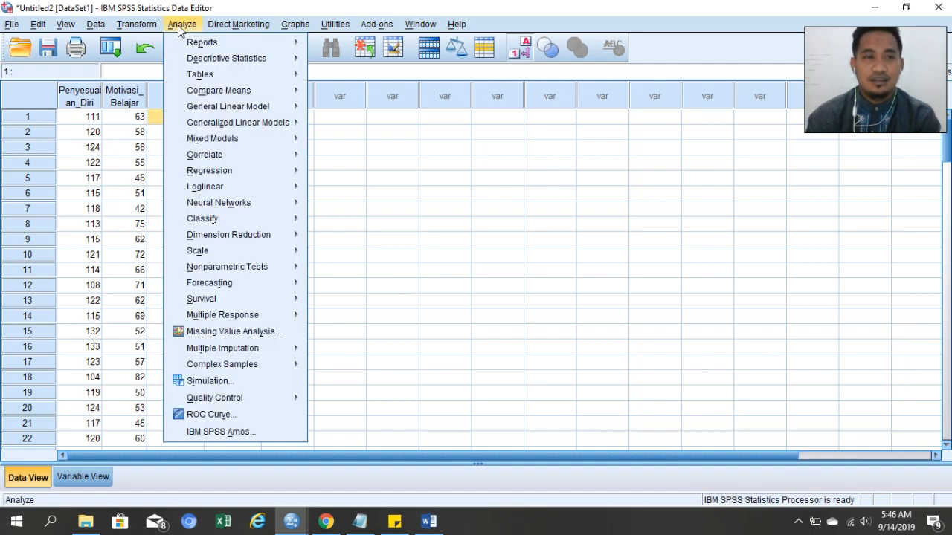
mouse_move(210, 68)
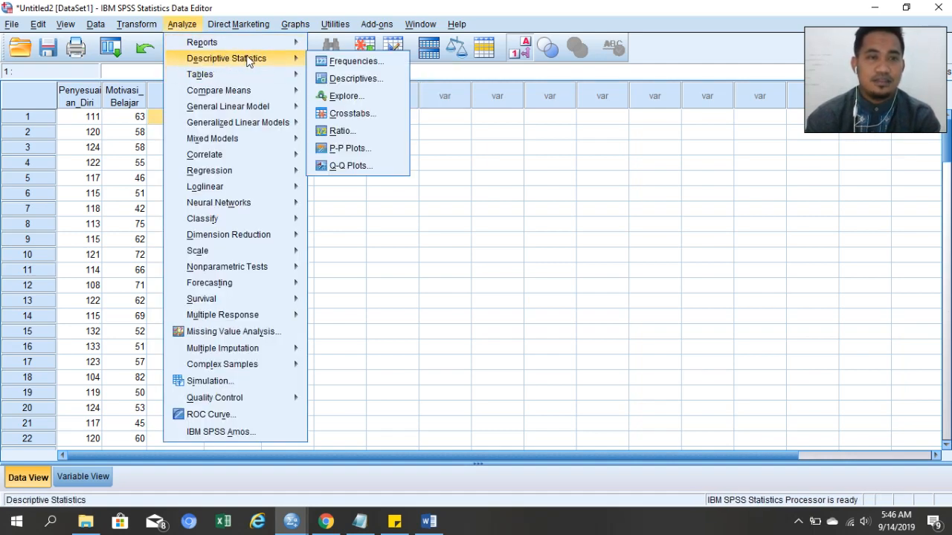
mouse_move(302, 63)
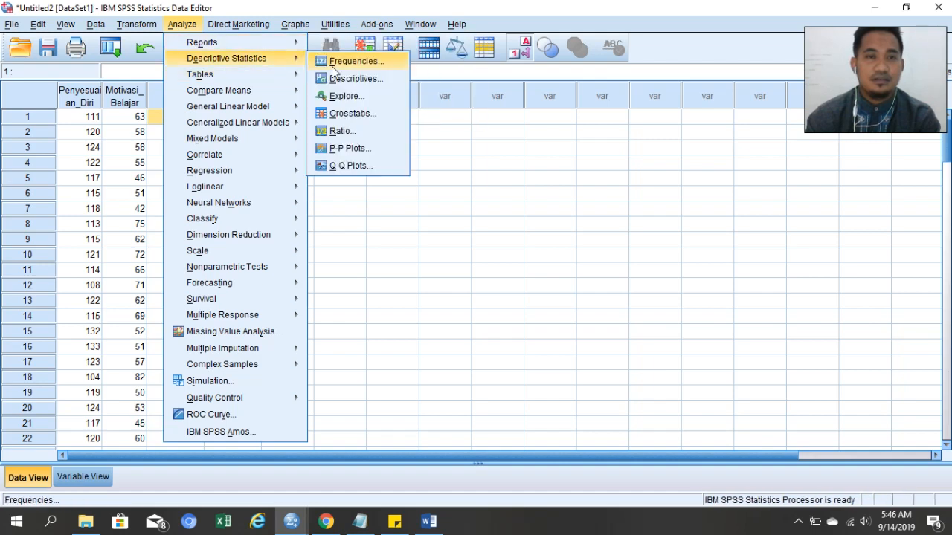
click(336, 96)
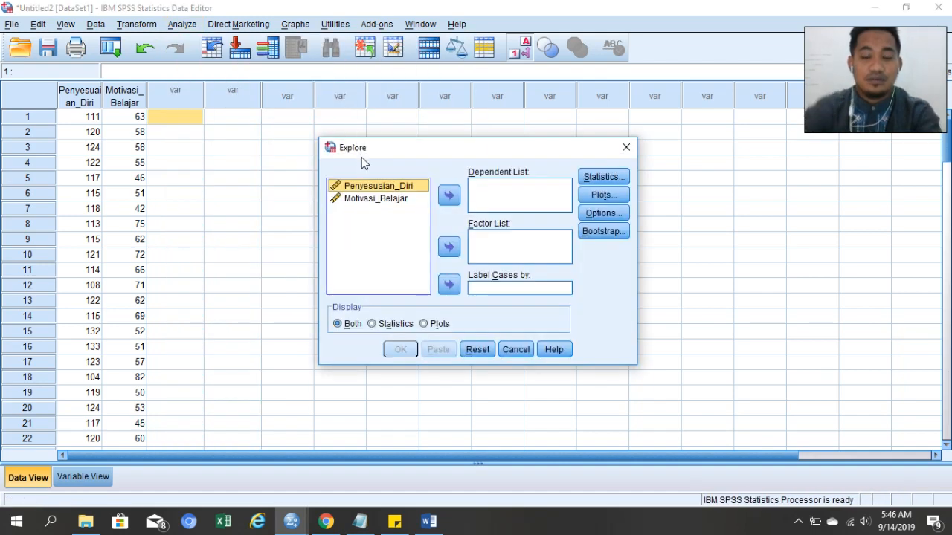
key(shift+Down)
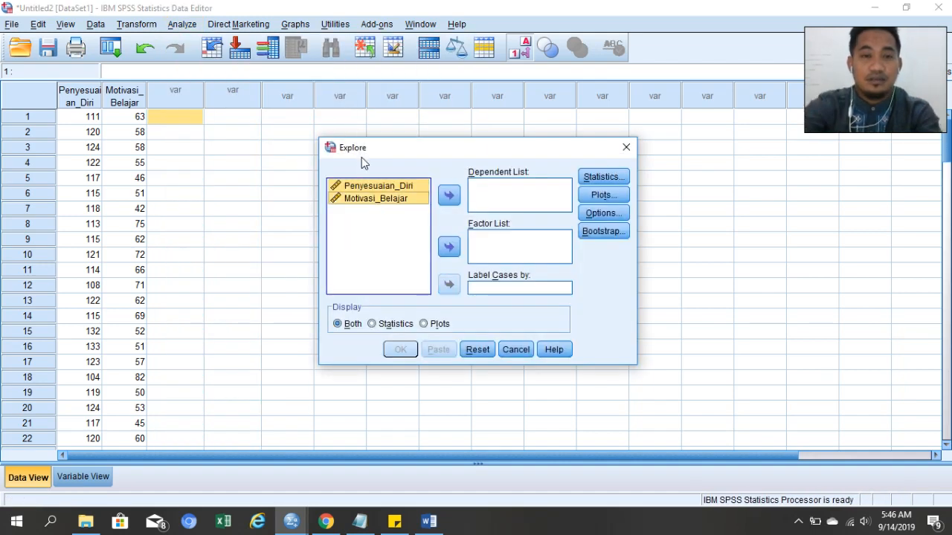
click(448, 196)
Step: Include normality plots with tests in the Explore plot options and run the analysis
click(613, 197)
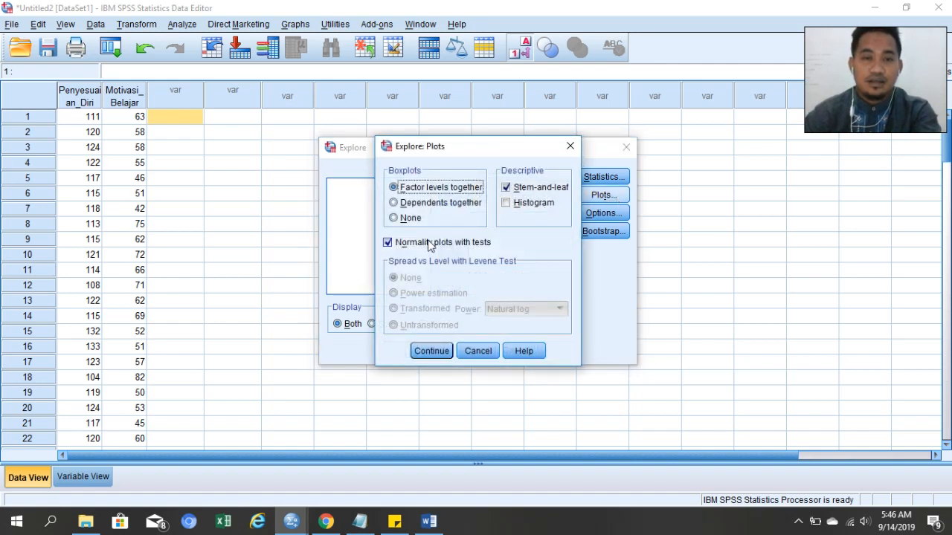
click(431, 351)
click(406, 349)
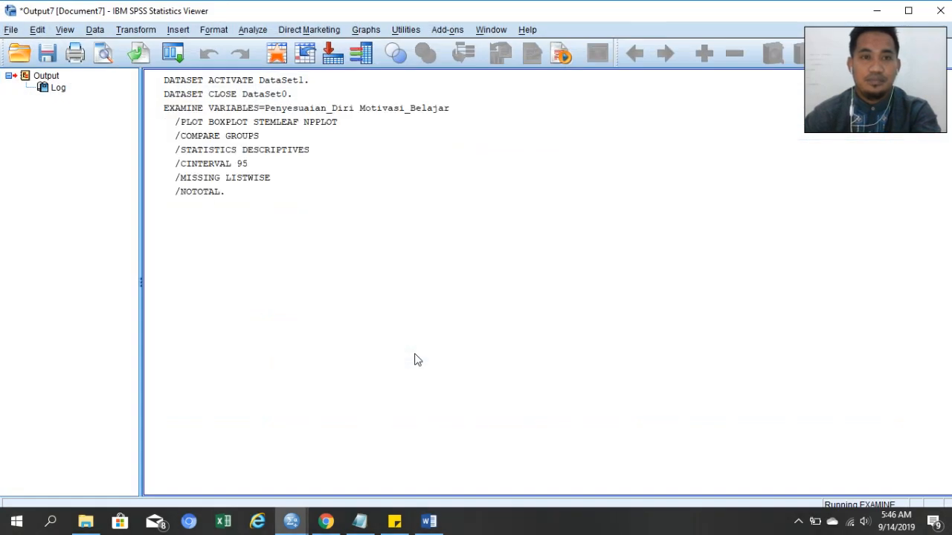
Step: Find the Tests of Normality table in the output and place the Notepad normality rules beside it
scroll(446, 358, down, 5)
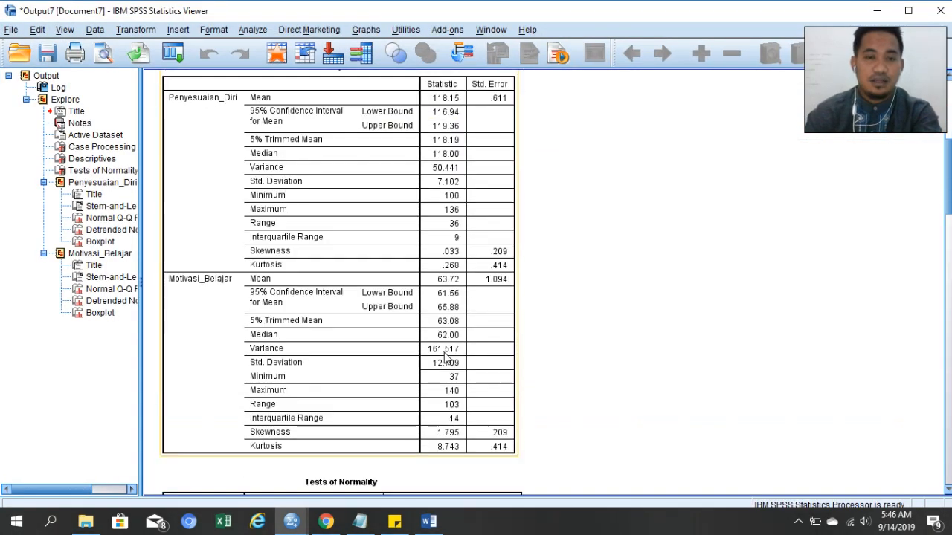
scroll(444, 357, down, 5)
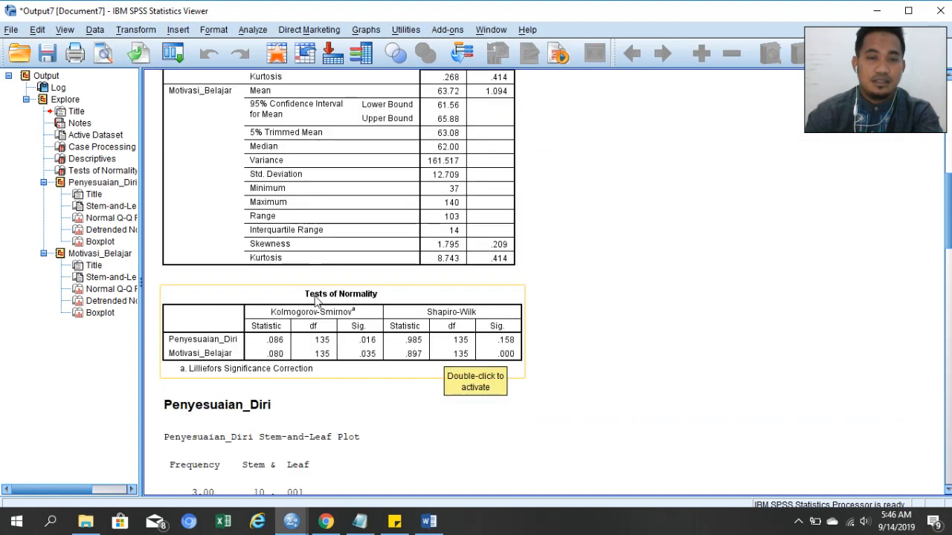
scroll(393, 292, down, 2)
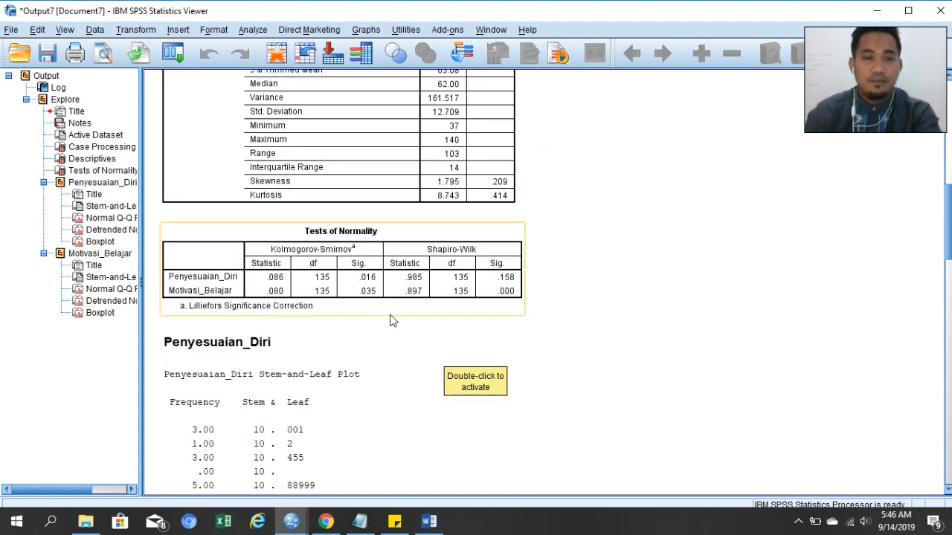
click(360, 521)
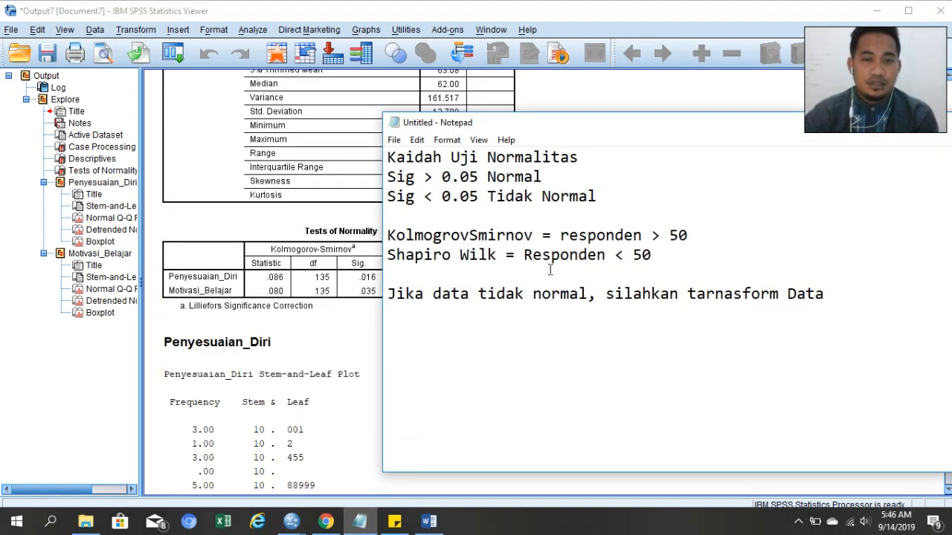
drag(579, 124, 677, 136)
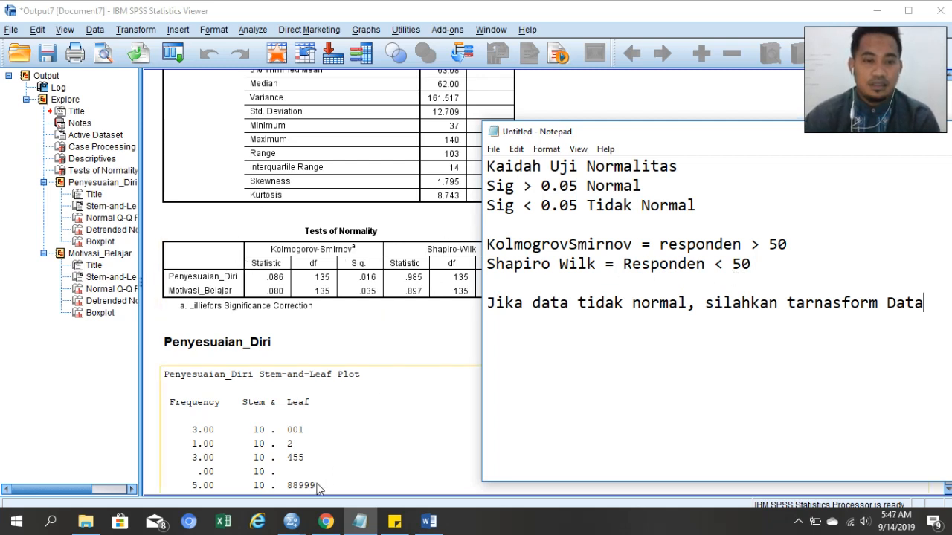
Step: Check how many respondents the SPSS data set holds by going to its last case and returning to the first
click(294, 524)
click(257, 468)
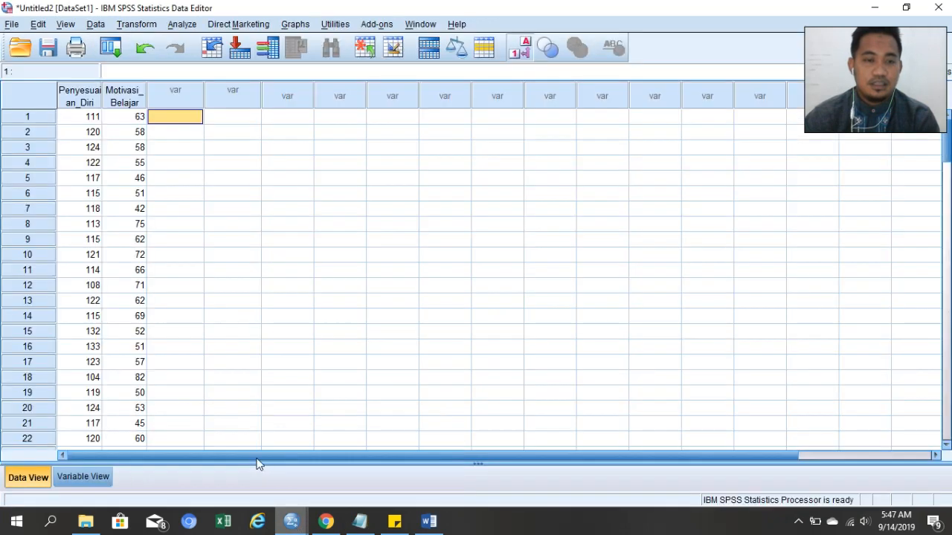
scroll(228, 377, down, 16)
scroll(229, 377, down, 20)
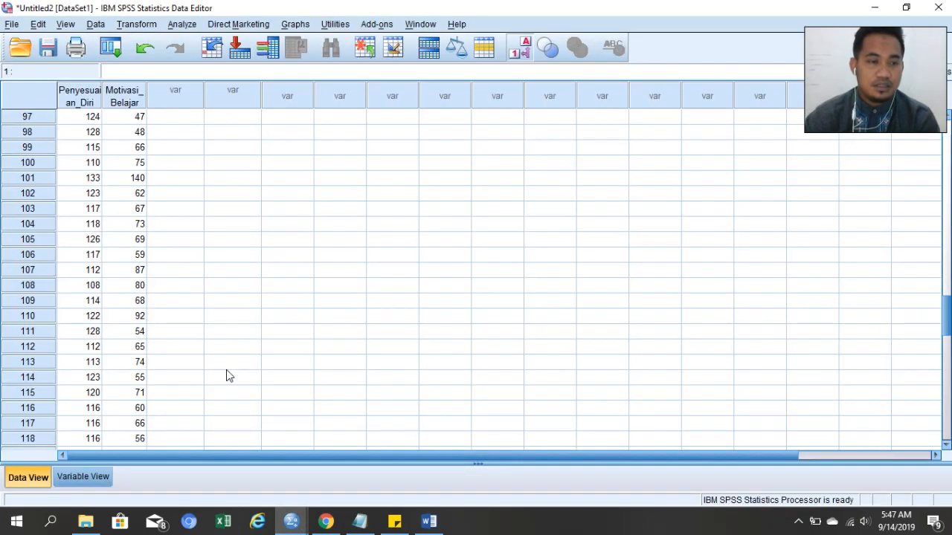
scroll(229, 377, up, 2)
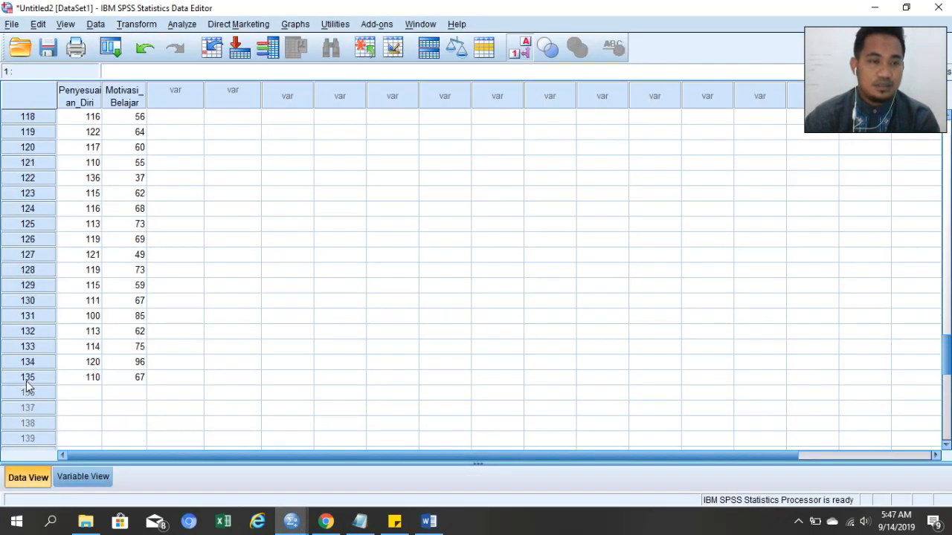
click(37, 379)
scroll(153, 350, up, 20)
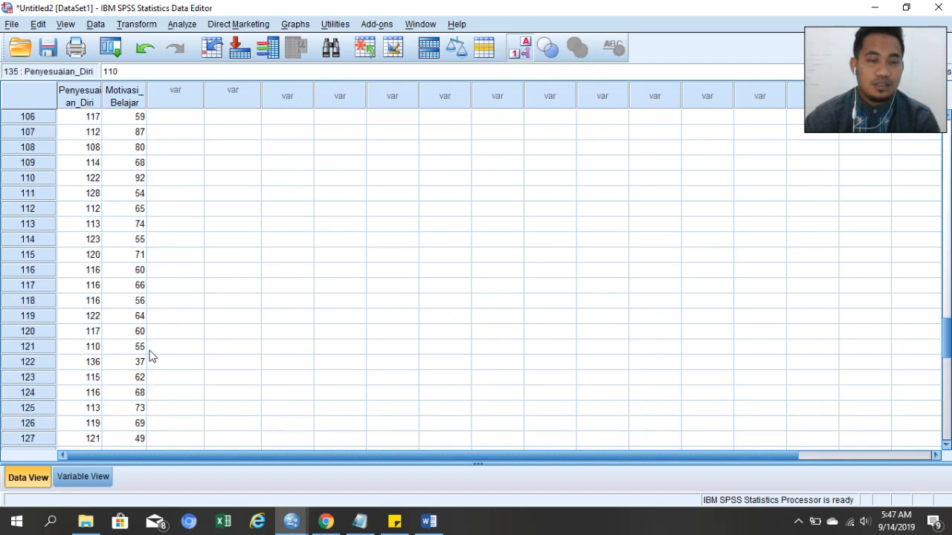
scroll(164, 338, up, 12)
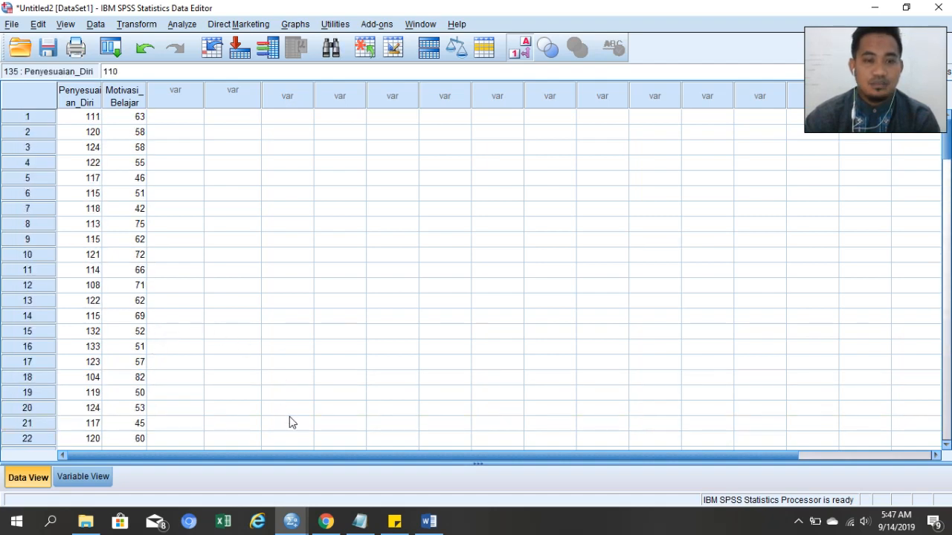
Step: Compare the Tests of Normality table with the Notepad rules, highlighting "responden > 50" for the Kolmogorov-Smirnov test
click(359, 522)
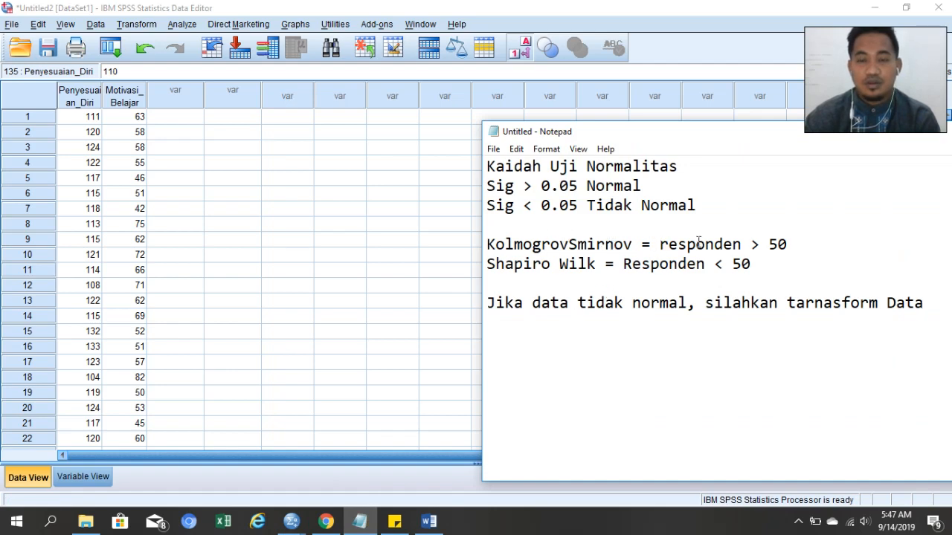
mouse_move(294, 520)
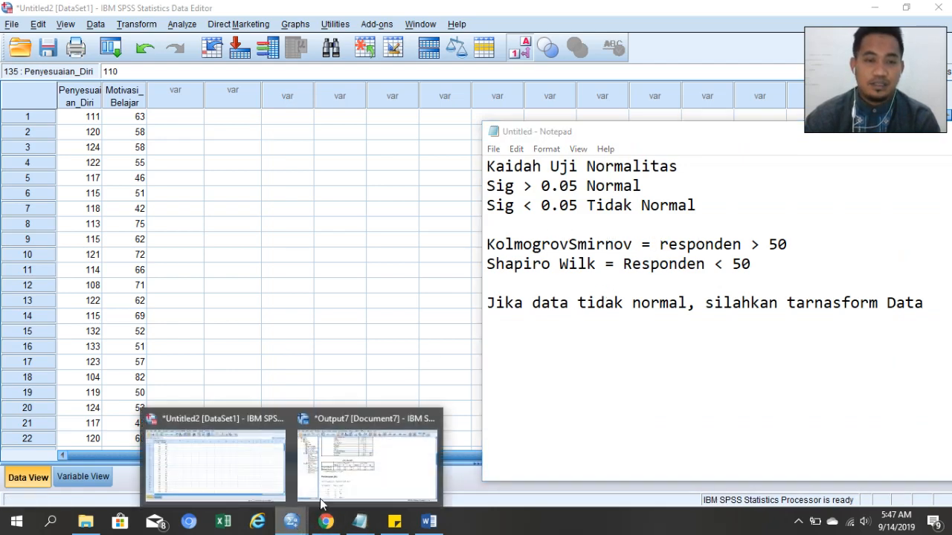
click(343, 487)
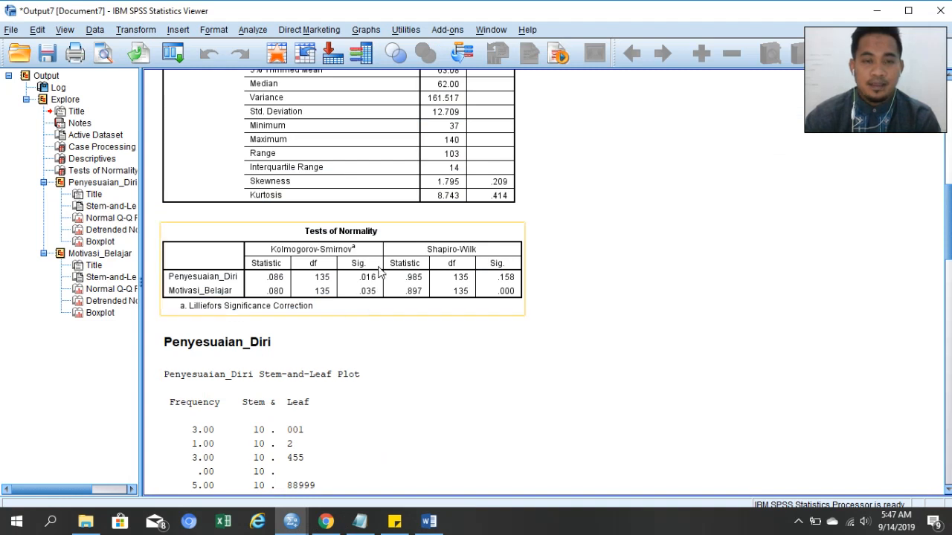
click(357, 522)
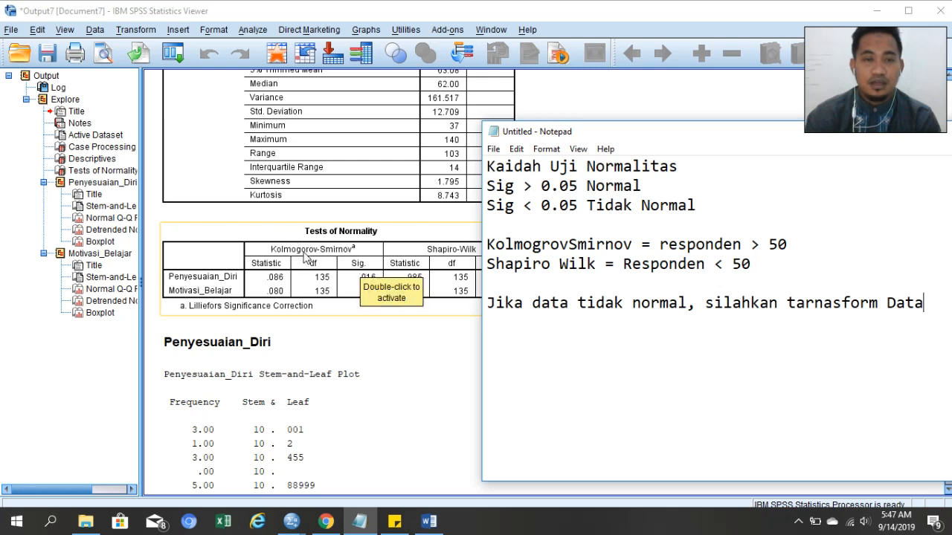
drag(660, 245, 795, 243)
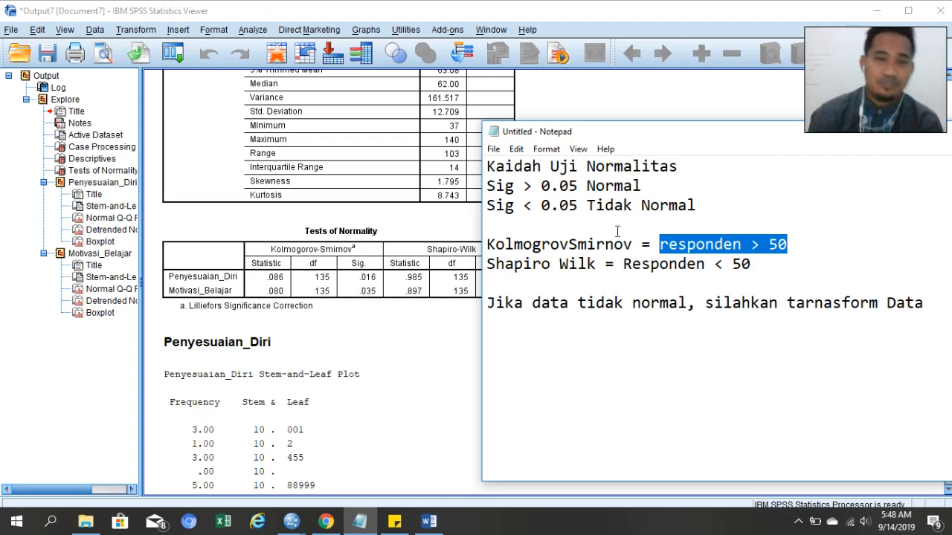
Step: Start a cleared Compute Variable definition in the SPSS Data Editor with LN_X1 as the target variable
click(291, 520)
click(256, 489)
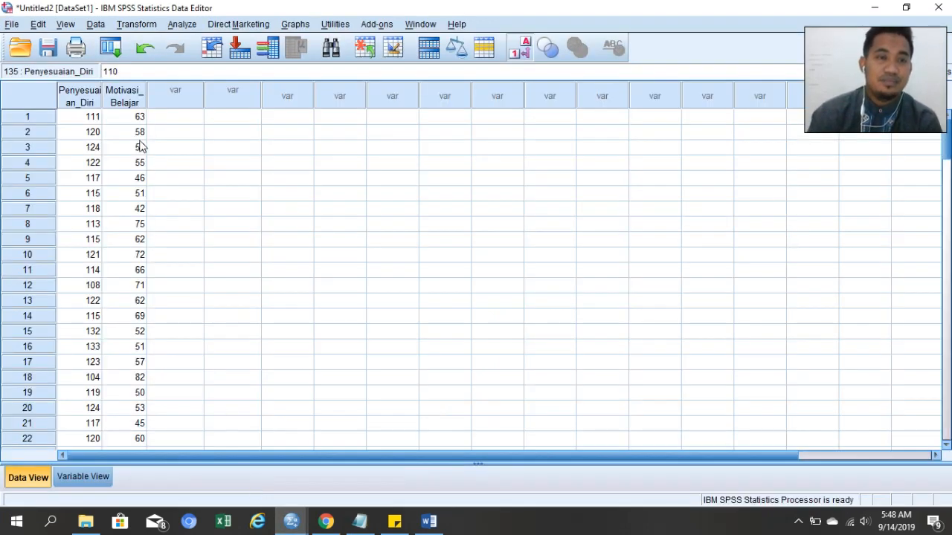
click(138, 25)
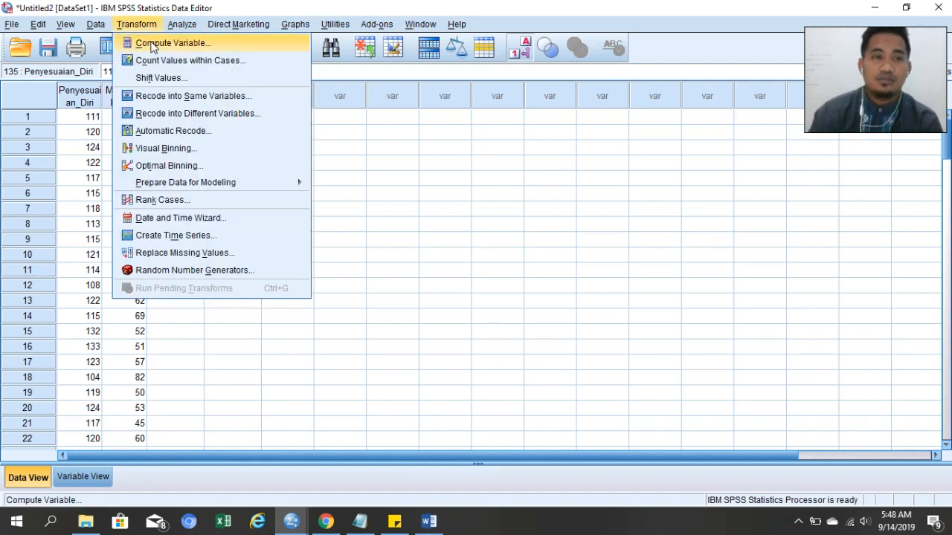
click(286, 44)
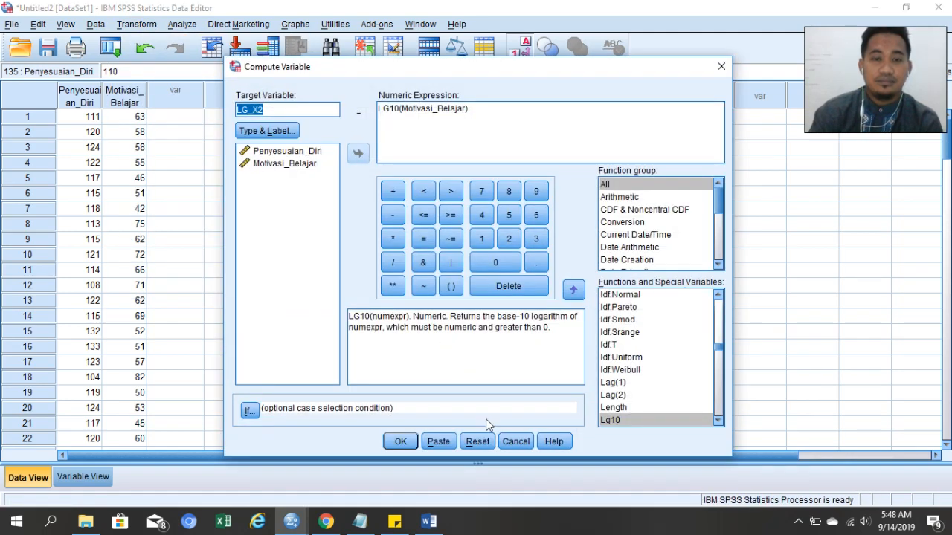
click(482, 441)
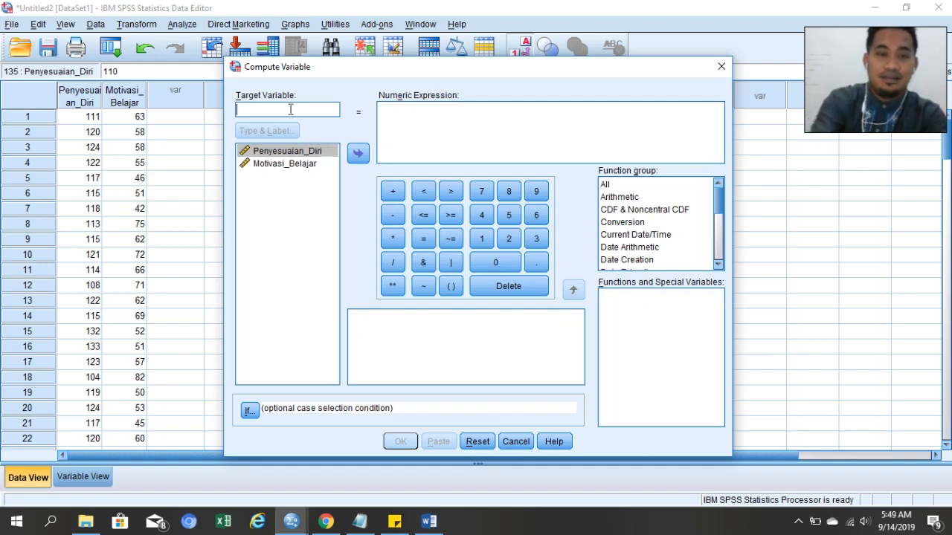
text(LN)
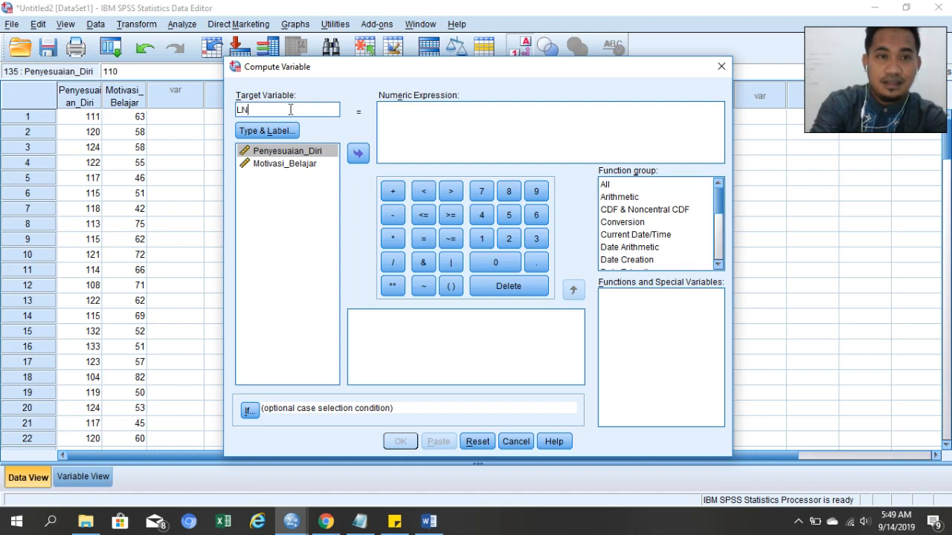
text(_)
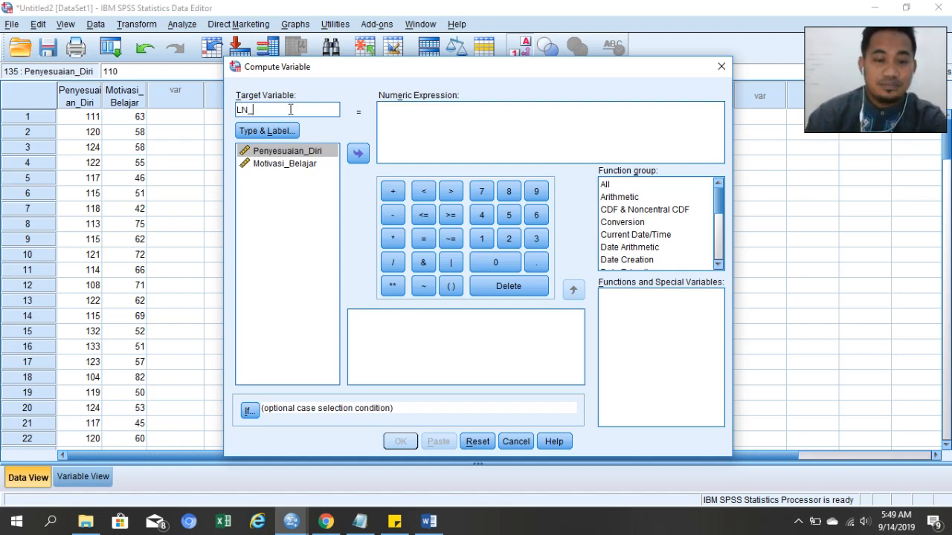
text(X1)
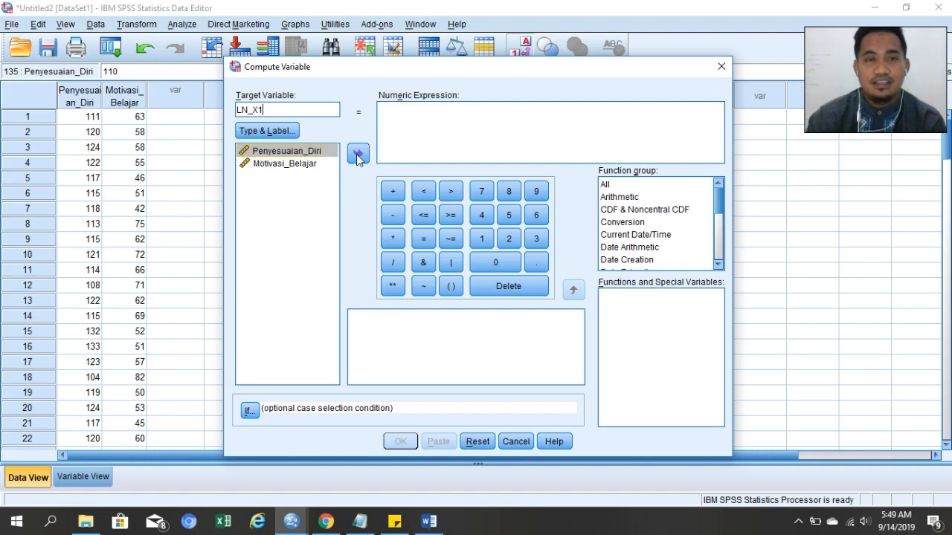
Step: Insert the Ln function from the full function list into the numeric expression for LN_X1
click(609, 187)
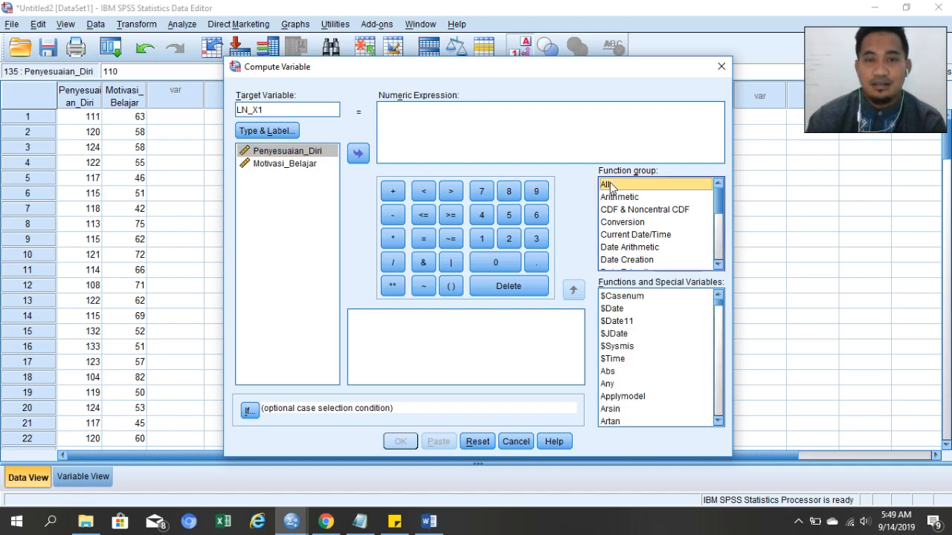
scroll(630, 299, down, 4)
scroll(631, 299, down, 15)
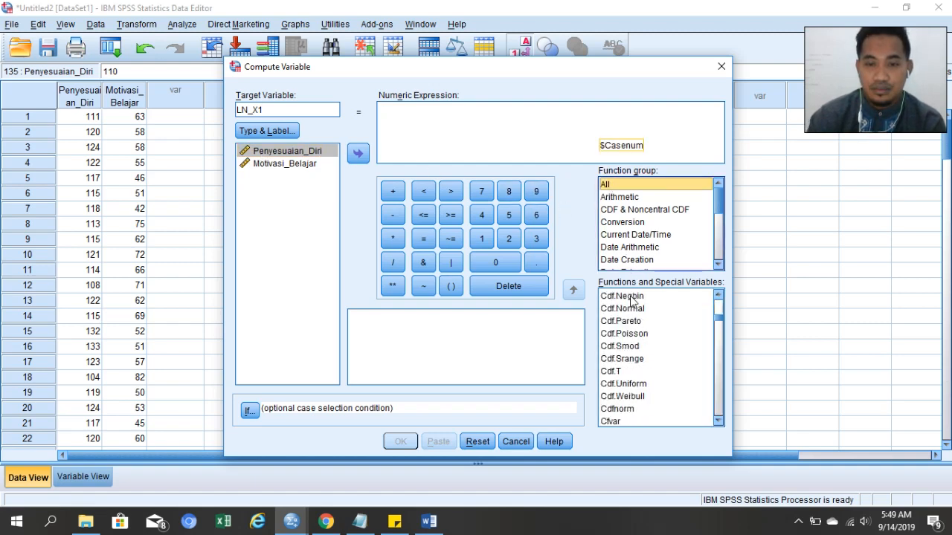
scroll(630, 305, down, 7)
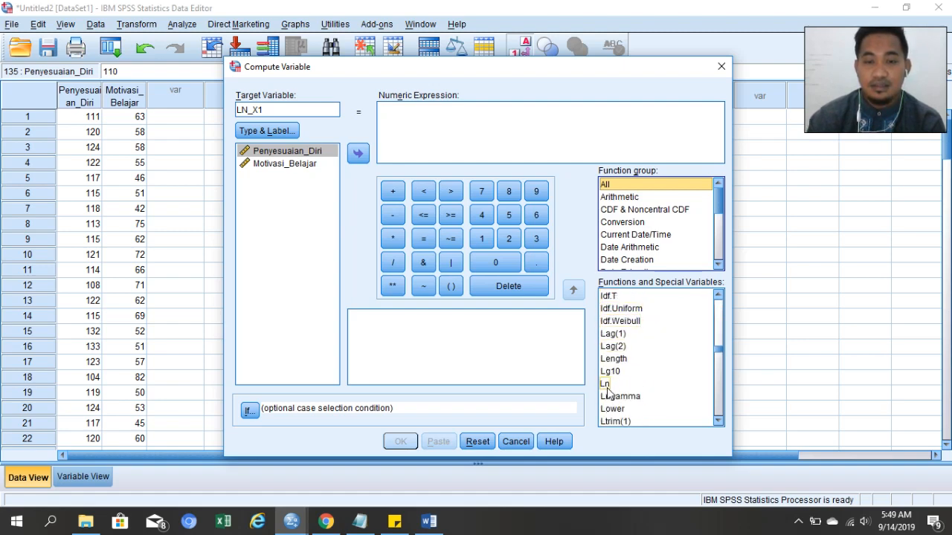
click(606, 383)
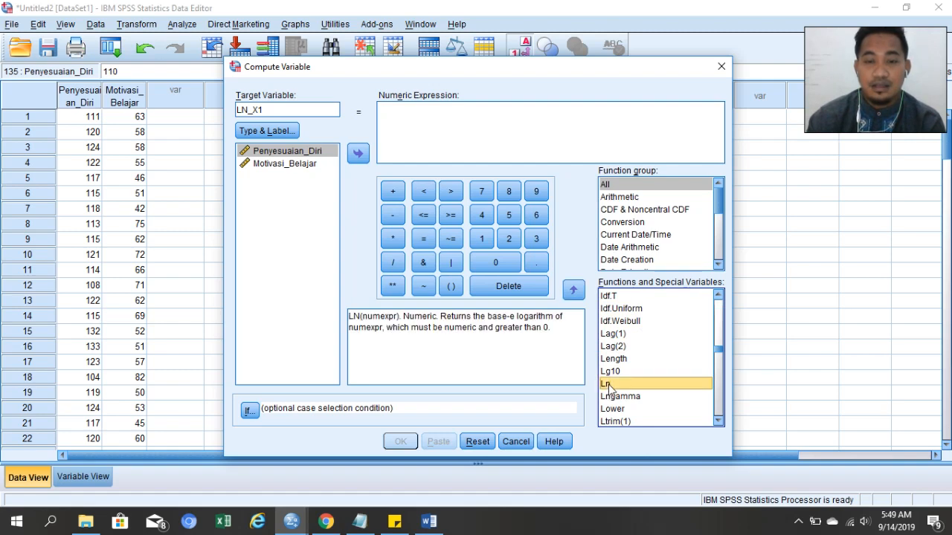
drag(608, 386, 385, 110)
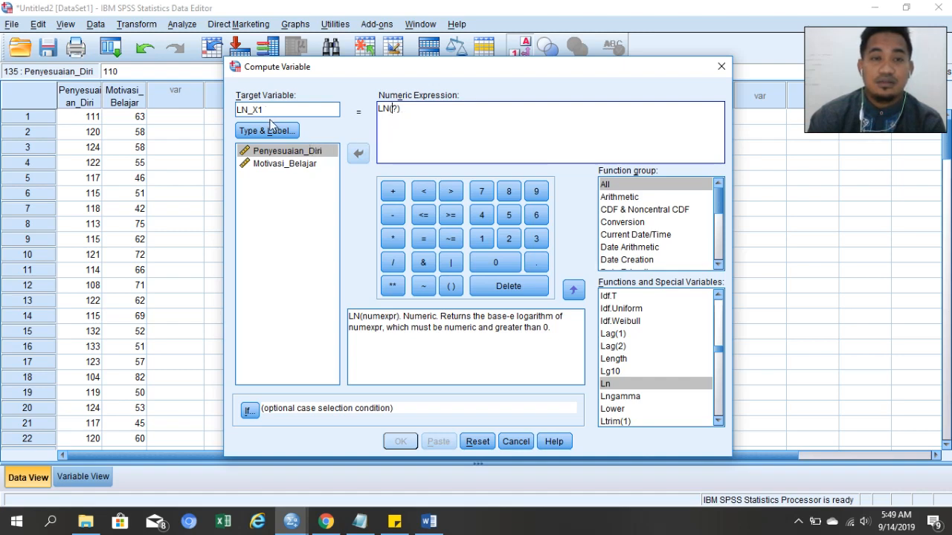
Step: Complete the expression as LN(Penyesuaian_Diri), removing the placeholder question mark, and compute LN_X1
click(291, 151)
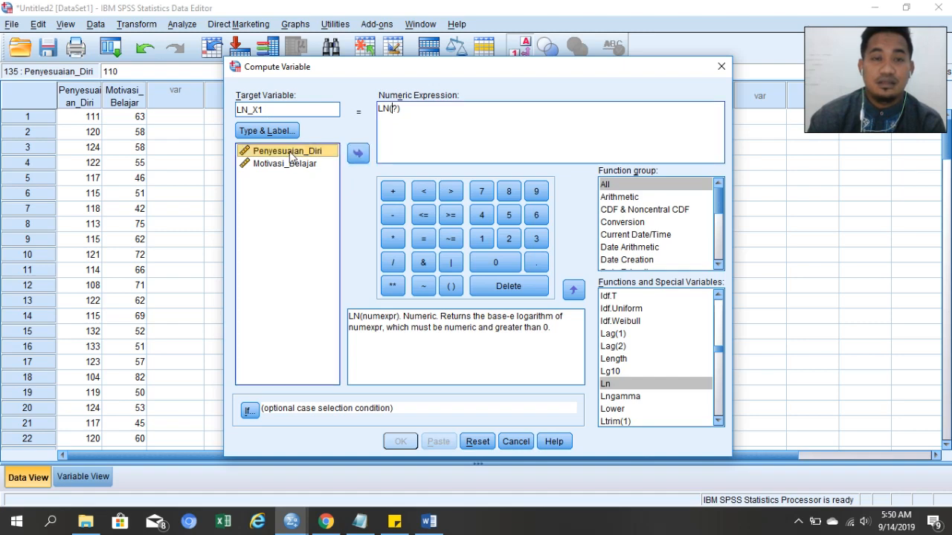
drag(290, 154, 396, 117)
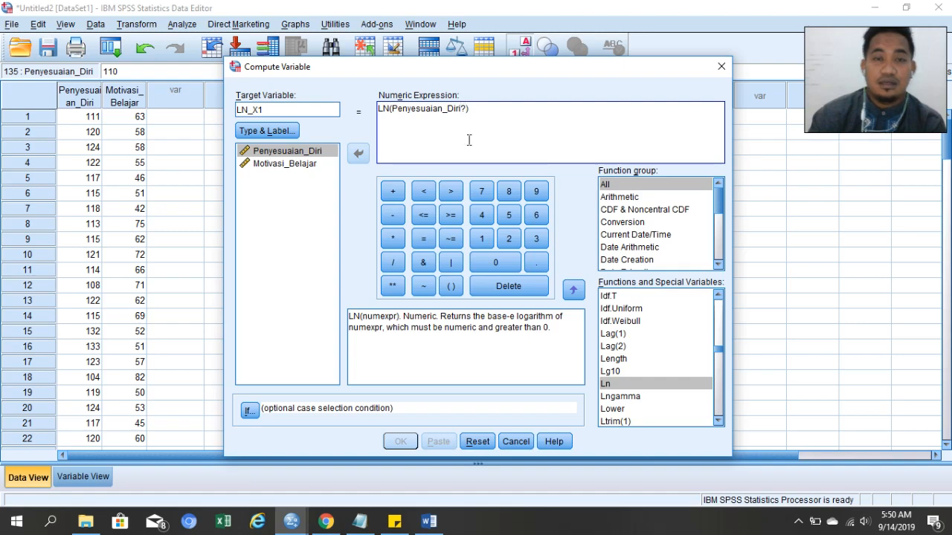
key(BackSpace)
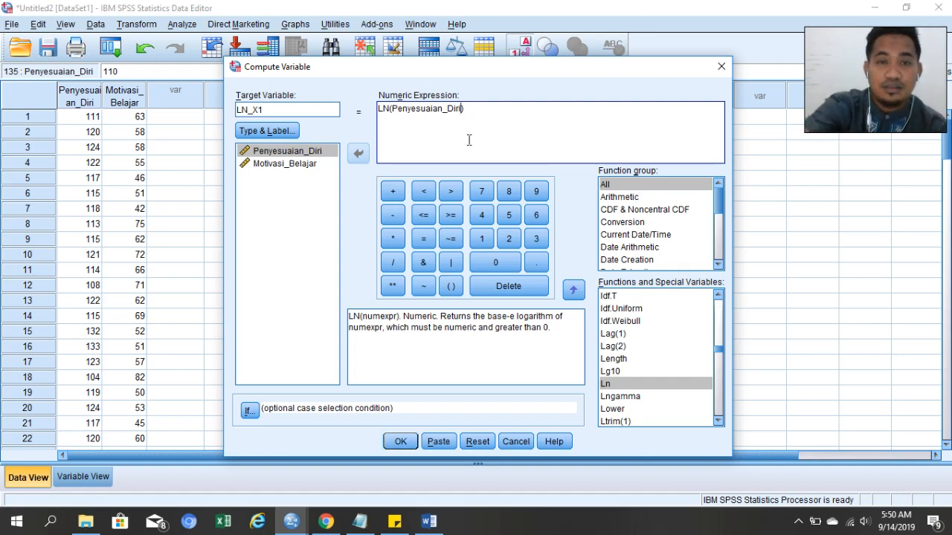
click(405, 441)
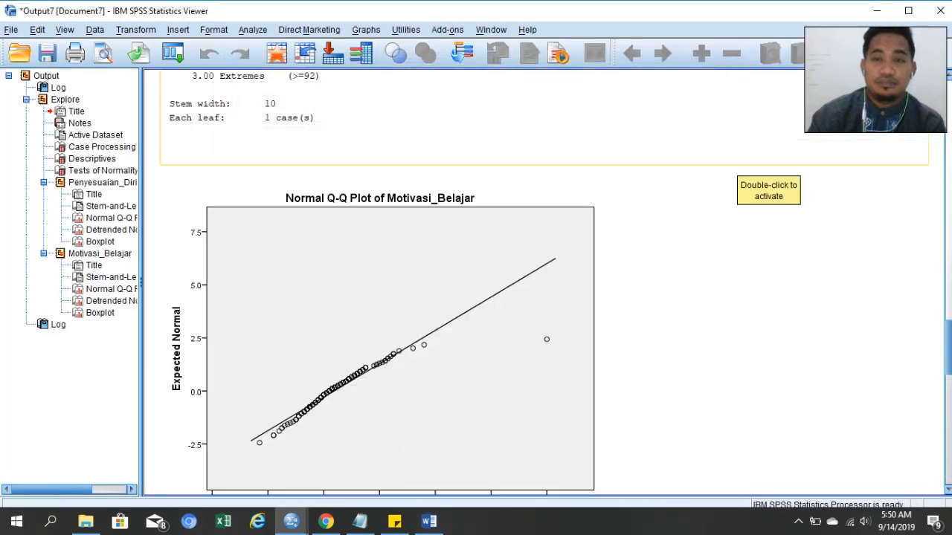
Step: Minimize the output viewer without closing its document and return to the data set in the Data Editor
click(934, 14)
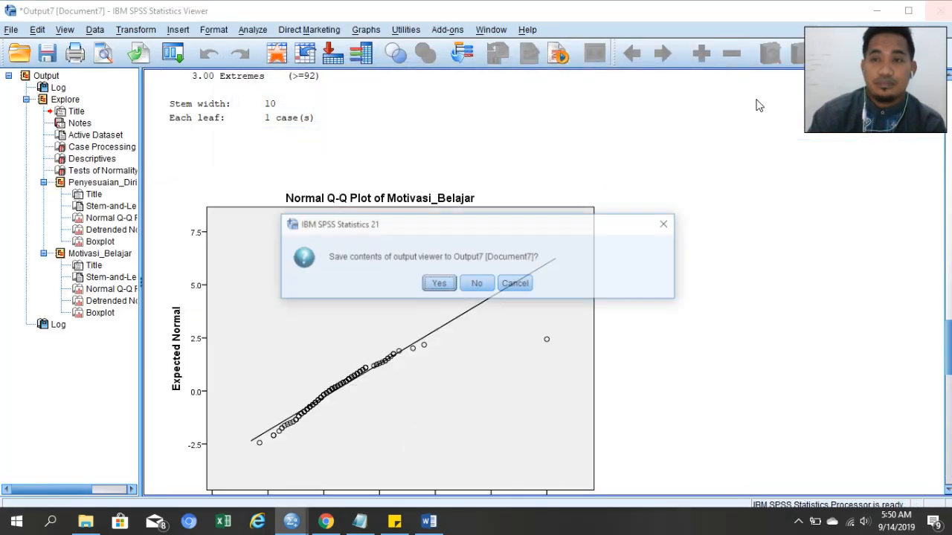
click(523, 281)
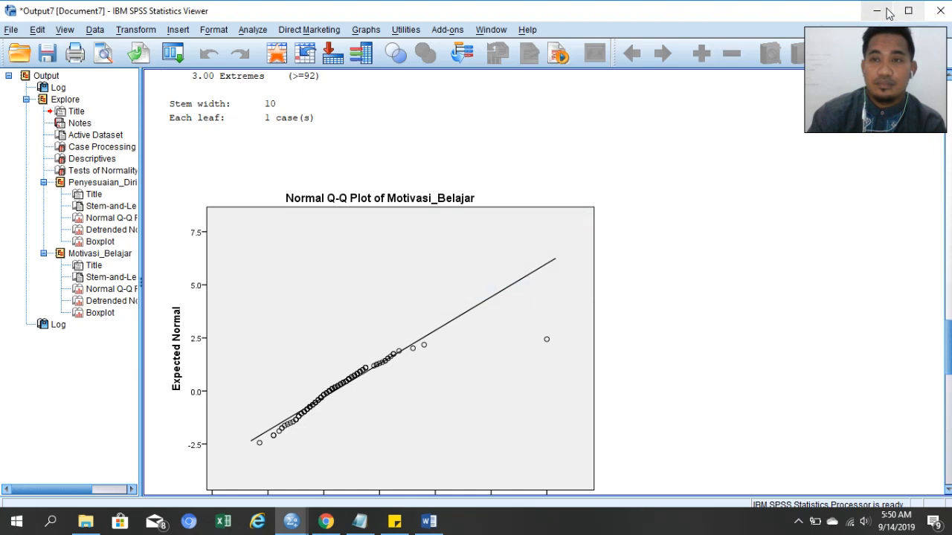
click(886, 11)
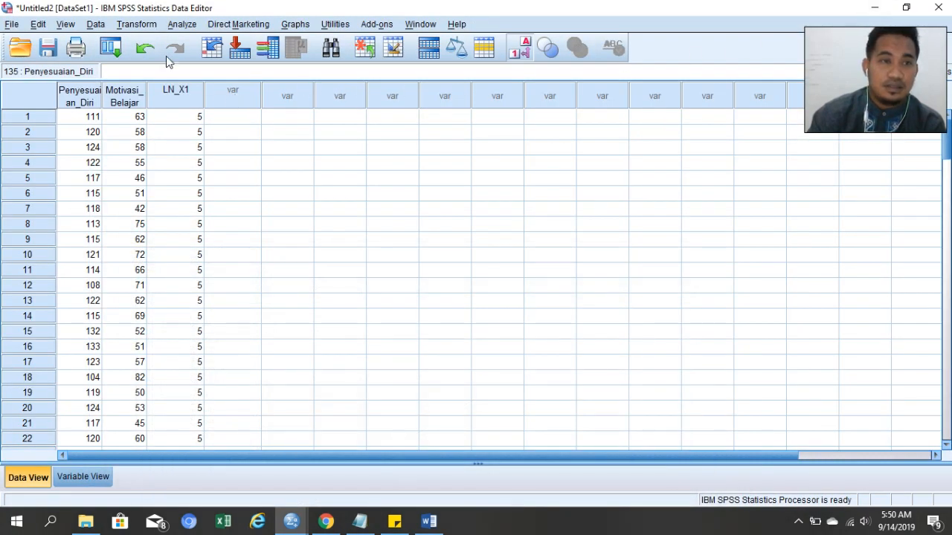
Step: Start a new Compute Variable definition with the previous settings cleared and LNX2 as the target variable
click(138, 27)
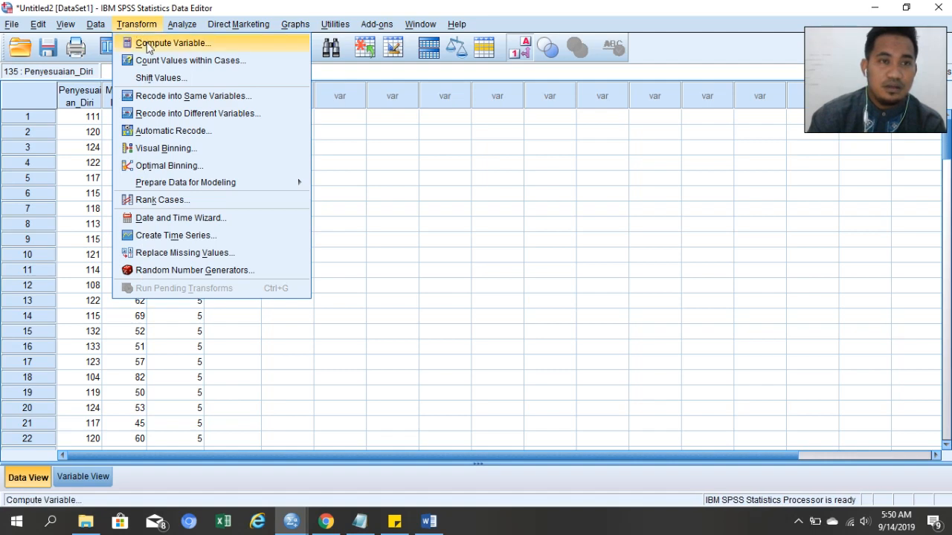
click(148, 44)
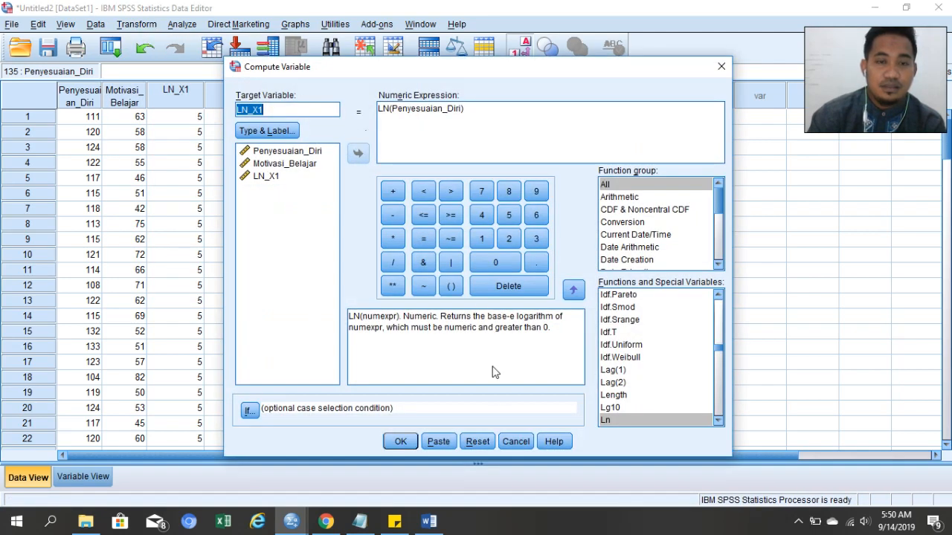
click(477, 441)
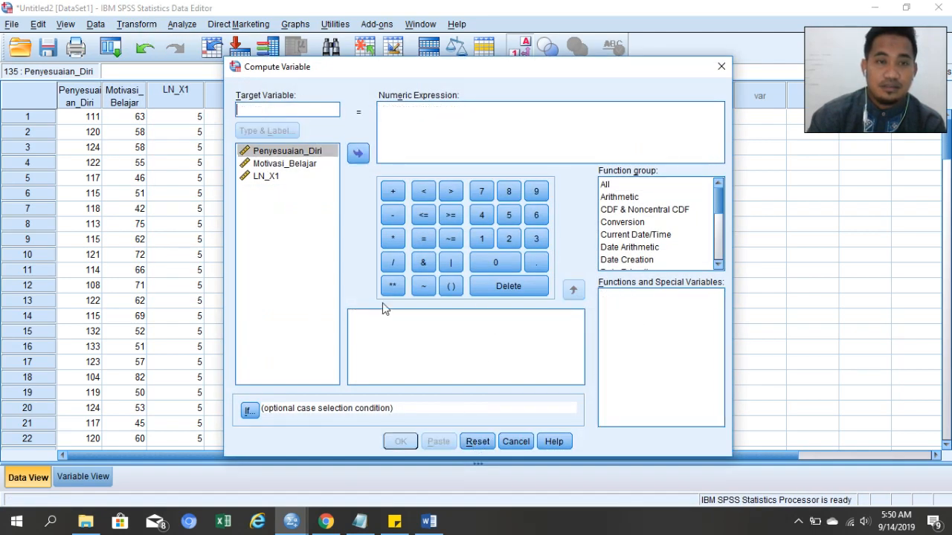
text(L)
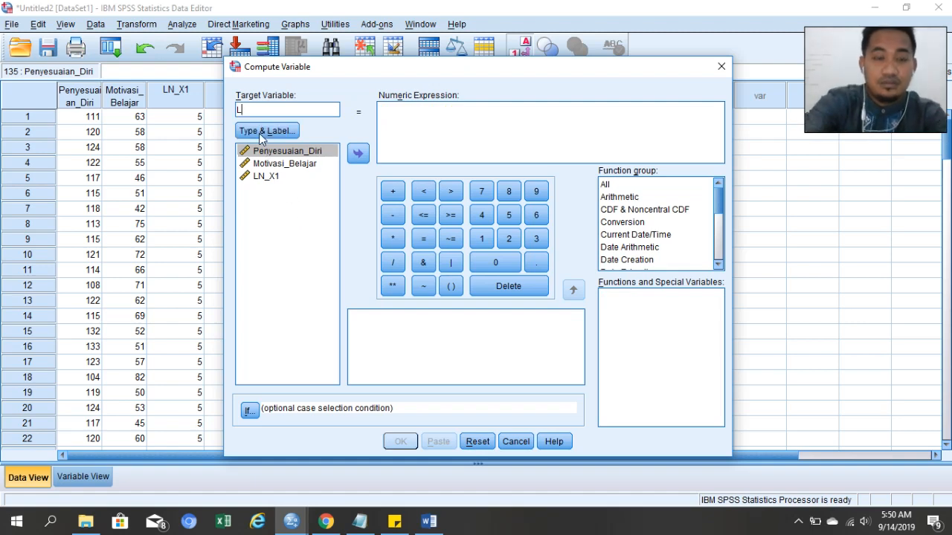
text(NX2)
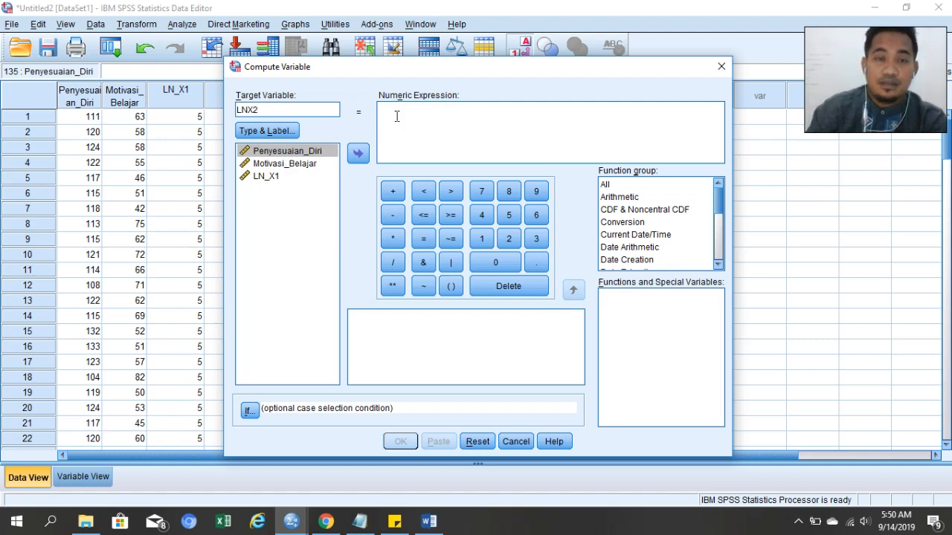
Step: Insert the Ln function from the full function list into the numeric expression for LNX2
click(610, 190)
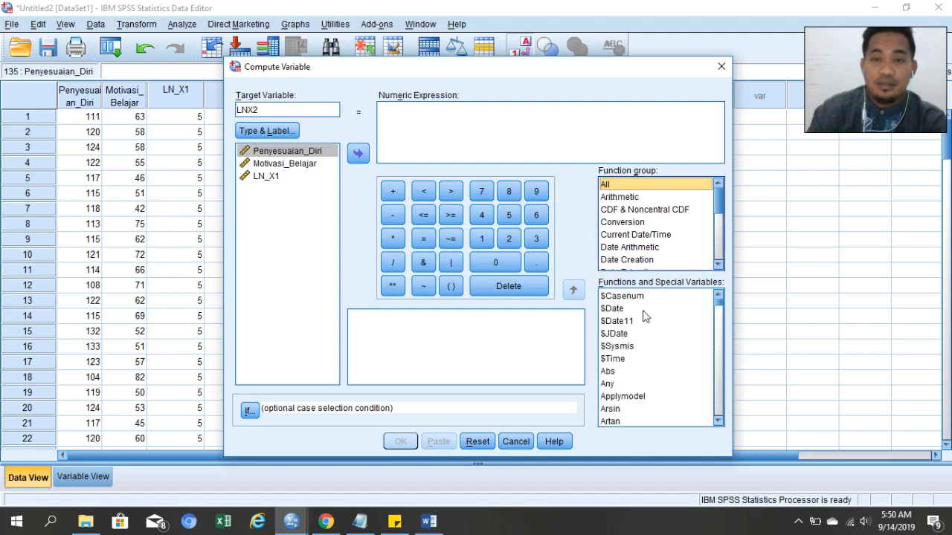
scroll(644, 345, down, 11)
scroll(645, 349, down, 15)
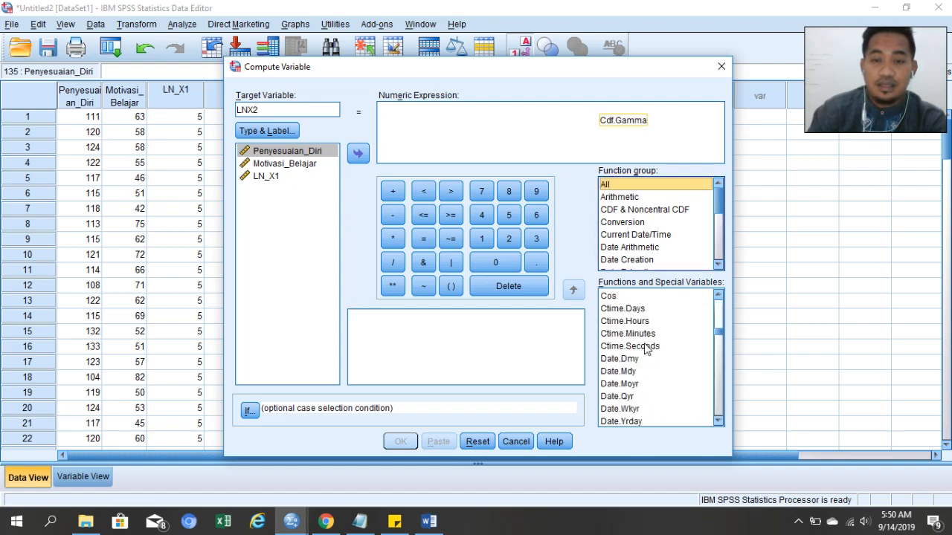
scroll(644, 345, down, 1)
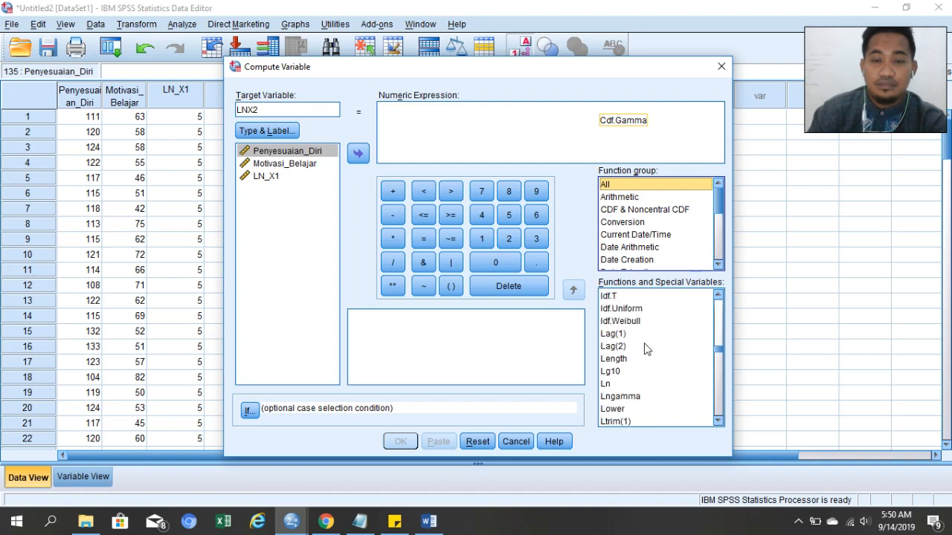
click(611, 383)
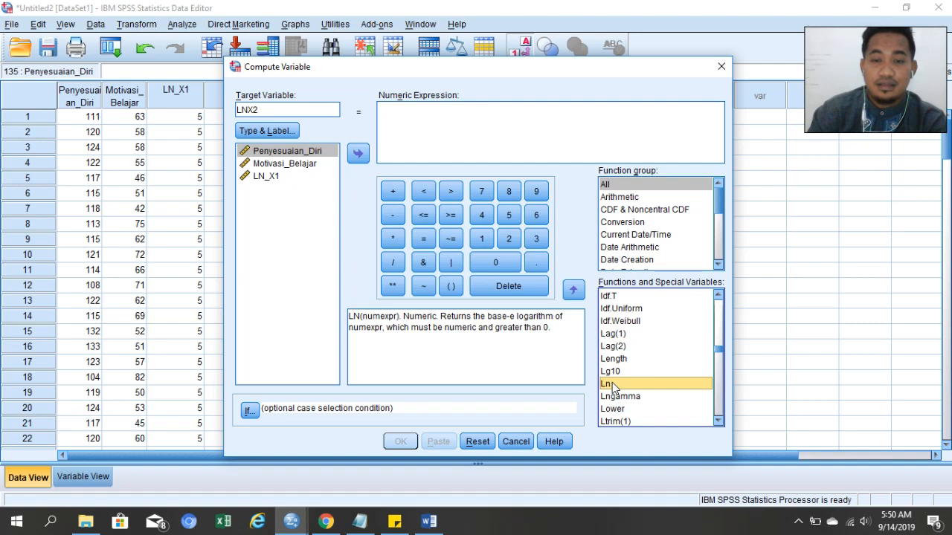
drag(613, 386, 405, 113)
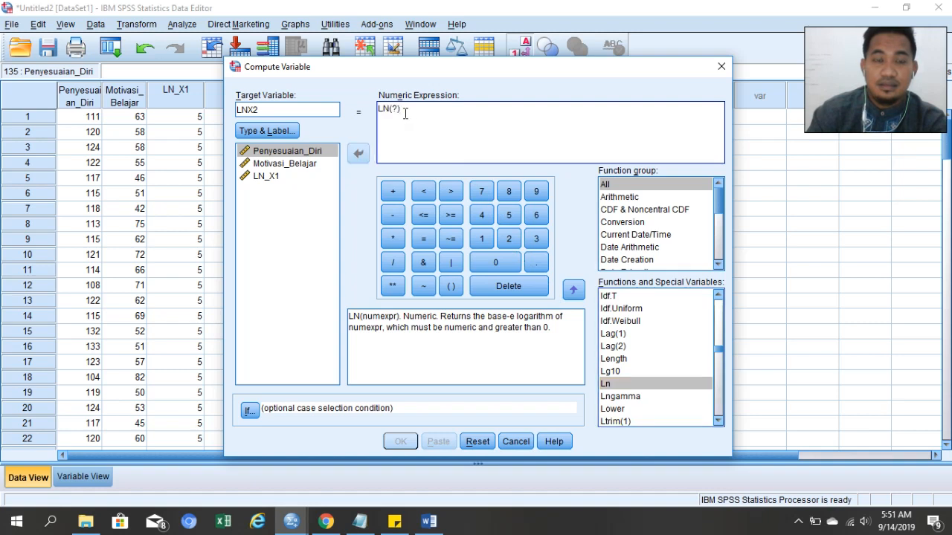
Step: Complete the expression as LN(Motivasi_Belajar) without the placeholder, compute LNX2, and return to the data set
click(311, 169)
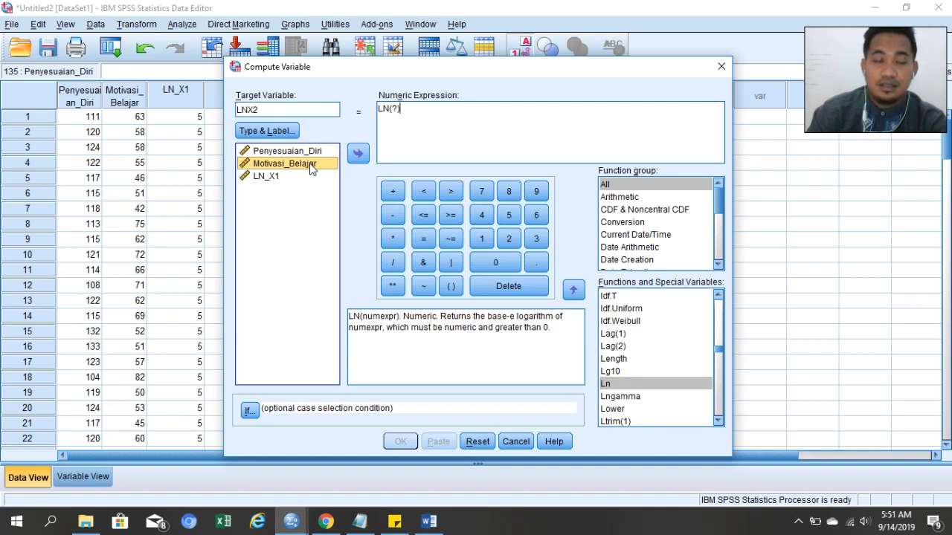
drag(310, 168, 361, 142)
drag(380, 127, 395, 118)
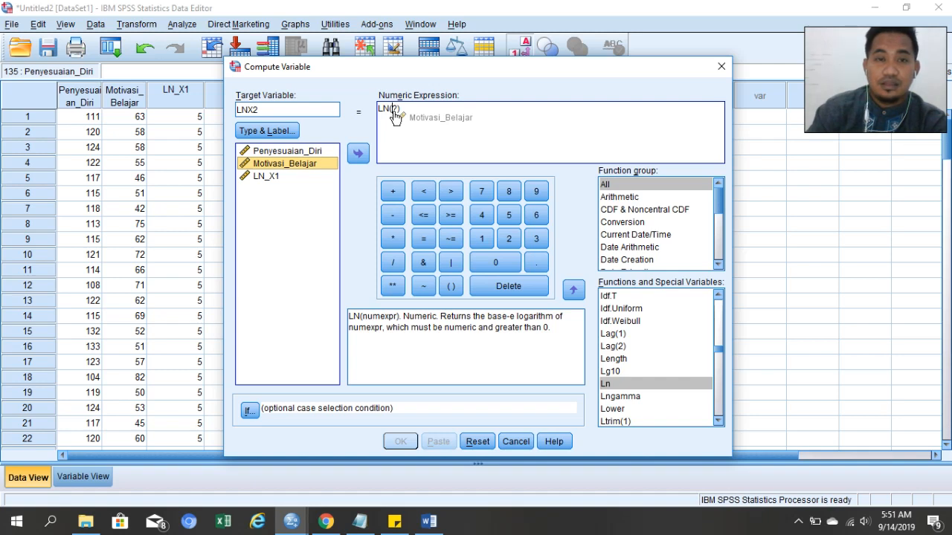
drag(395, 117, 394, 111)
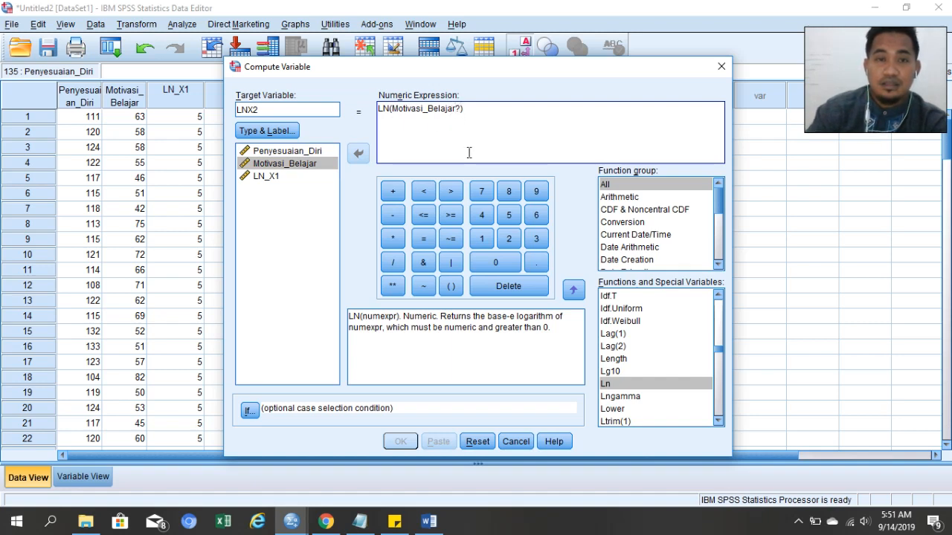
key(Delete)
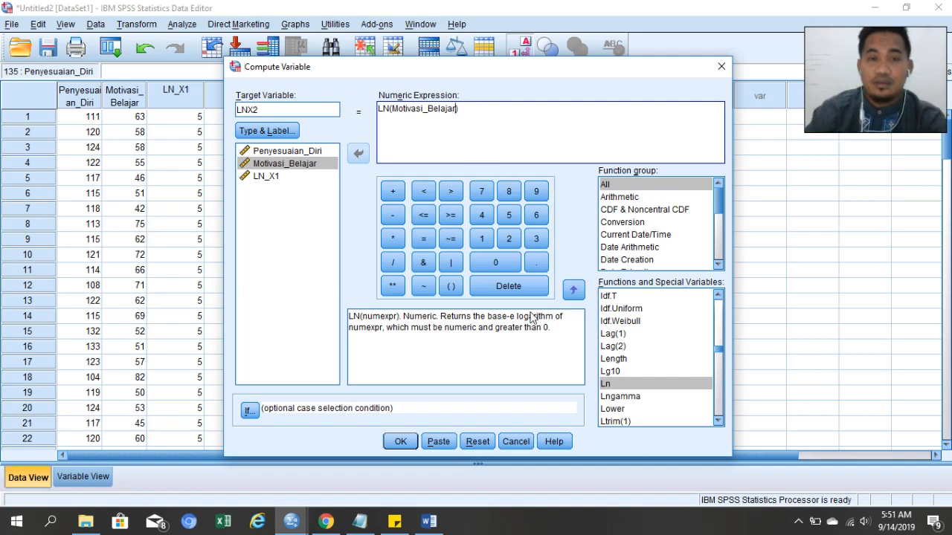
click(398, 441)
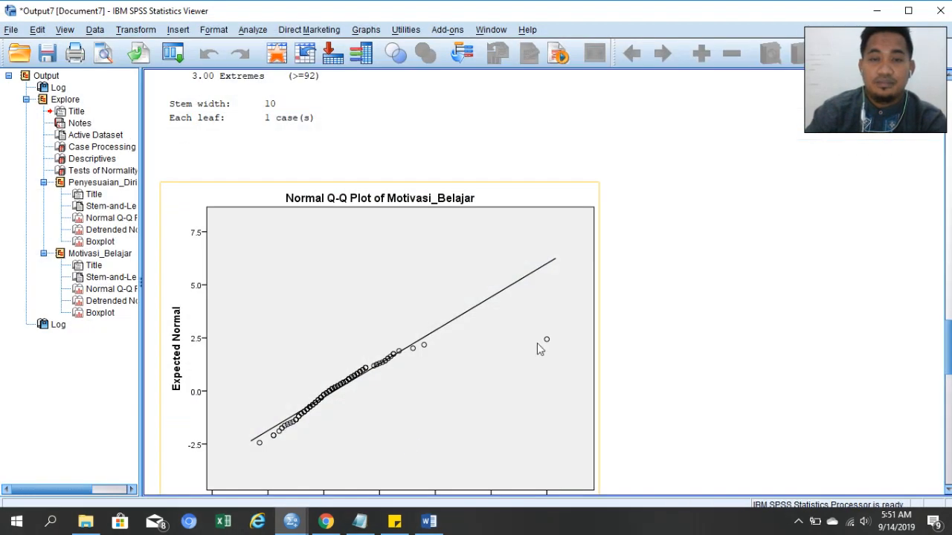
click(877, 9)
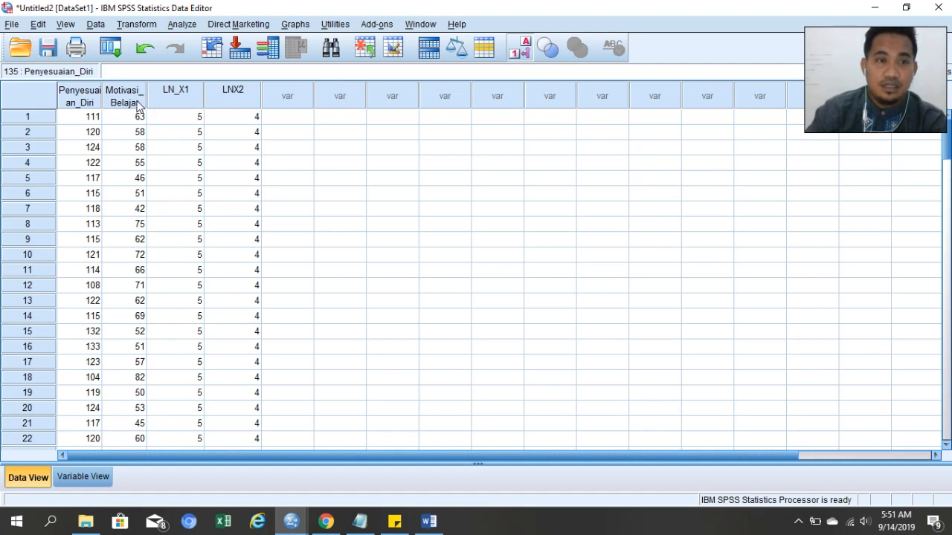
Step: Give the LN_X1 variable the label "Penyesuaian Diri" in the variable definitions
click(83, 477)
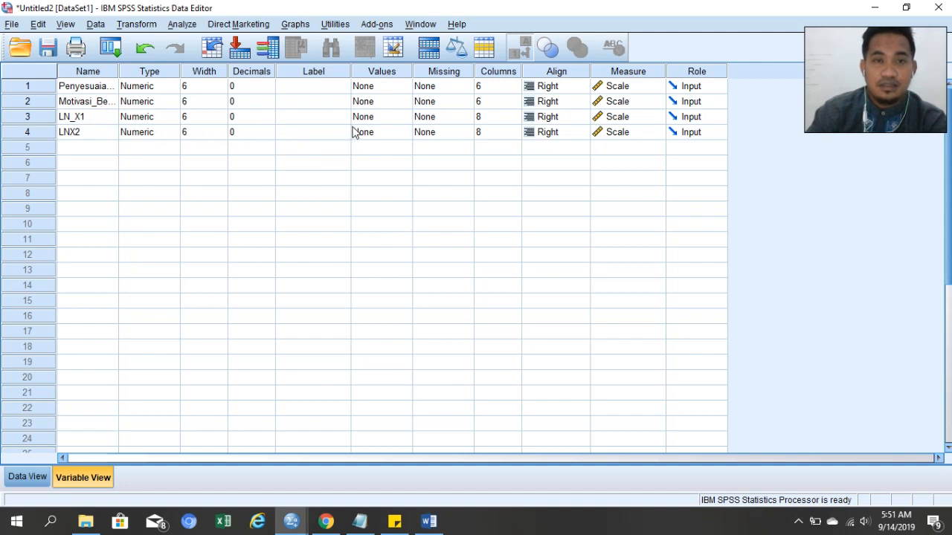
click(331, 117)
click(330, 113)
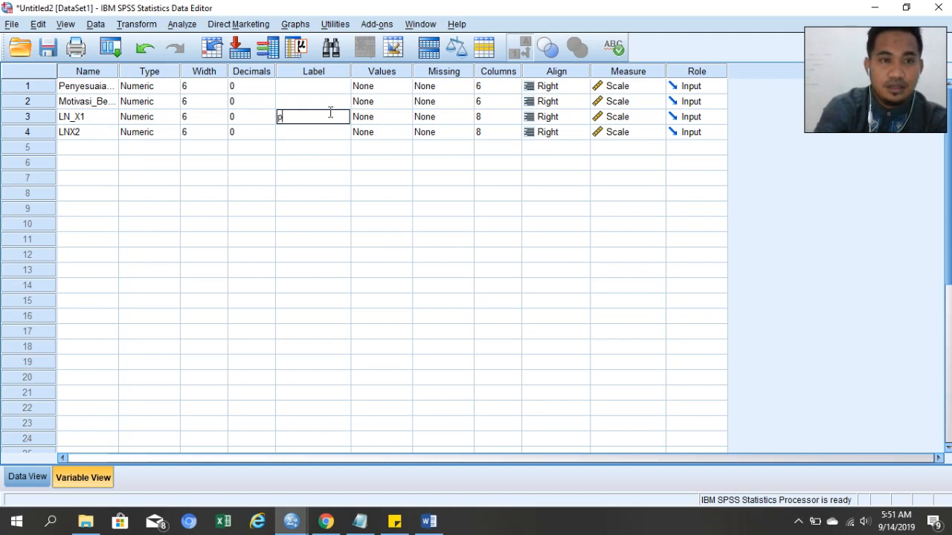
text(p)
key(BackSpace)
text(Pen)
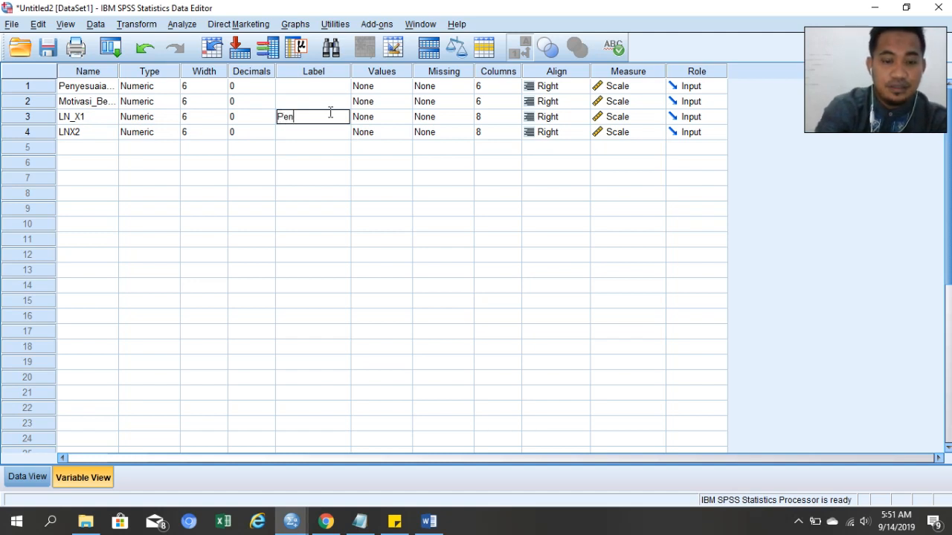
text(yesuaian Diri)
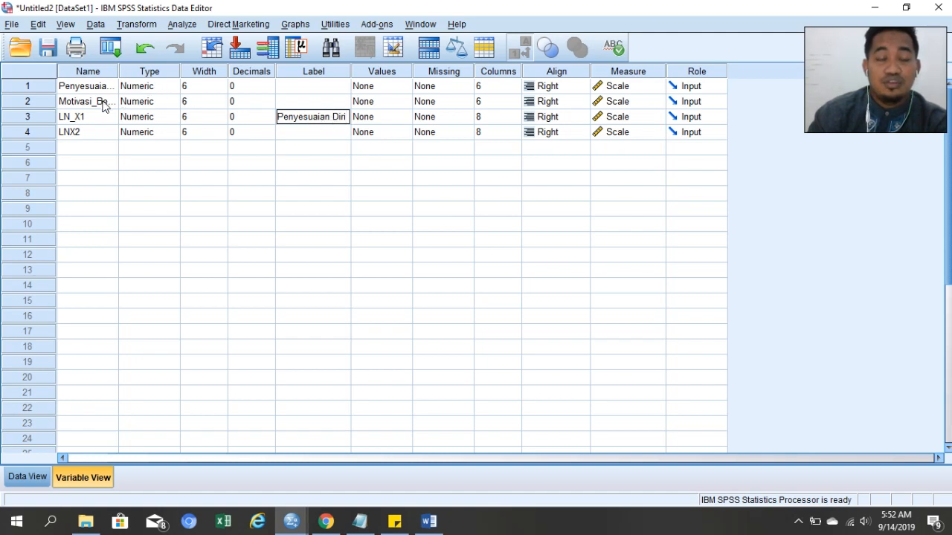
Step: Give the LNX2 variable the label "Motivasi Belajar" in the variable definitions
click(318, 133)
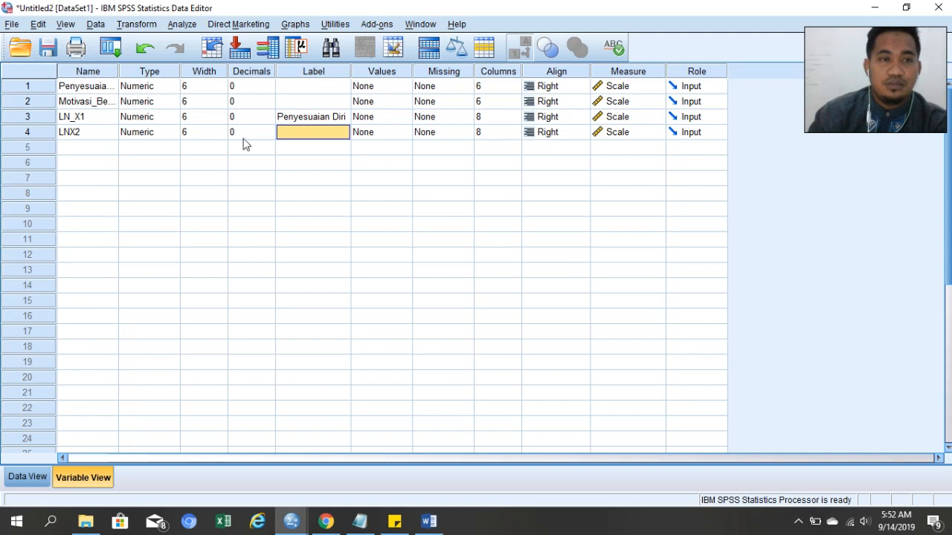
click(307, 133)
text(Mo)
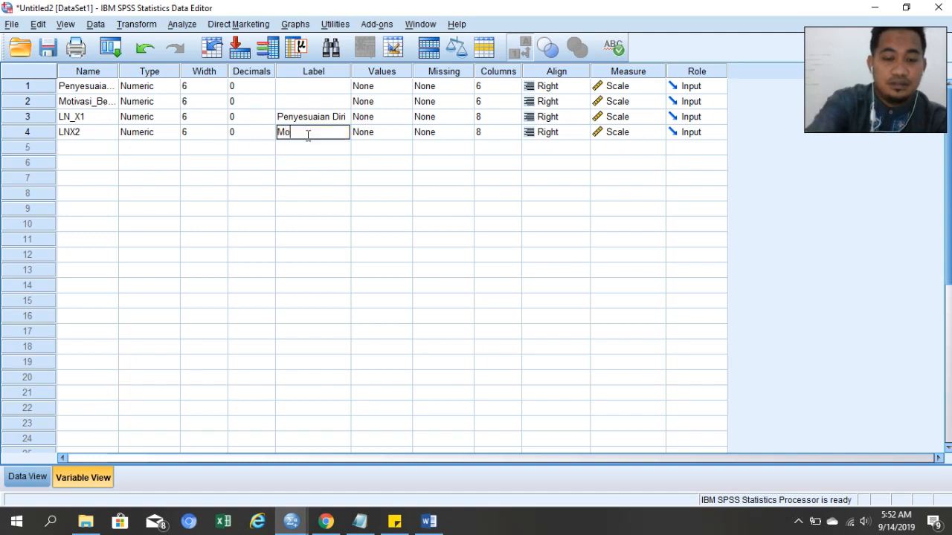
text(tivasi Belajr)
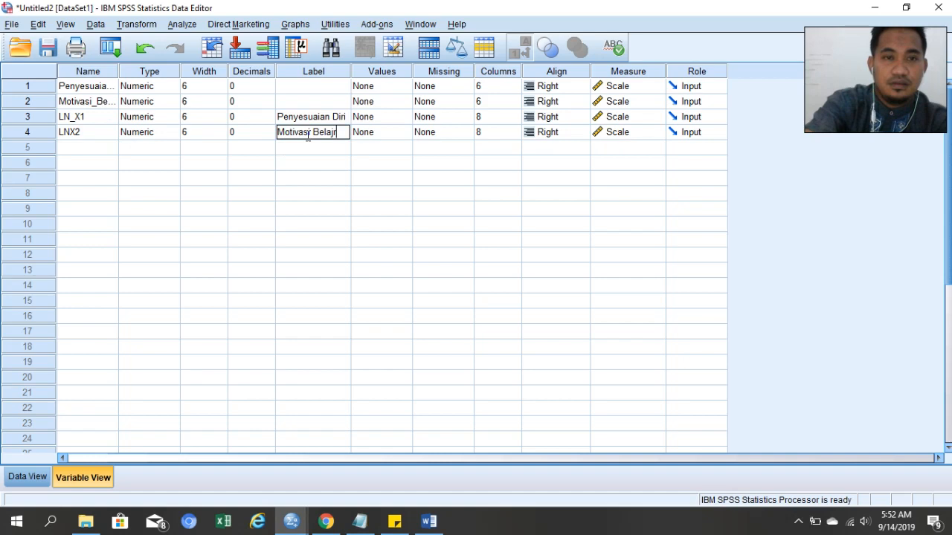
key(BackSpace)
text(ar)
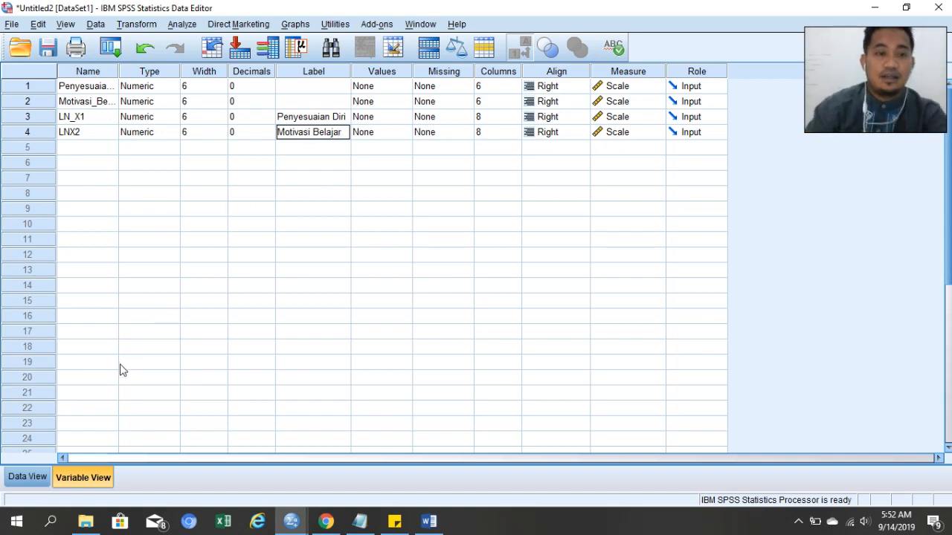
Step: Return to the data values and start an Explore analysis with the previous settings cleared
click(27, 476)
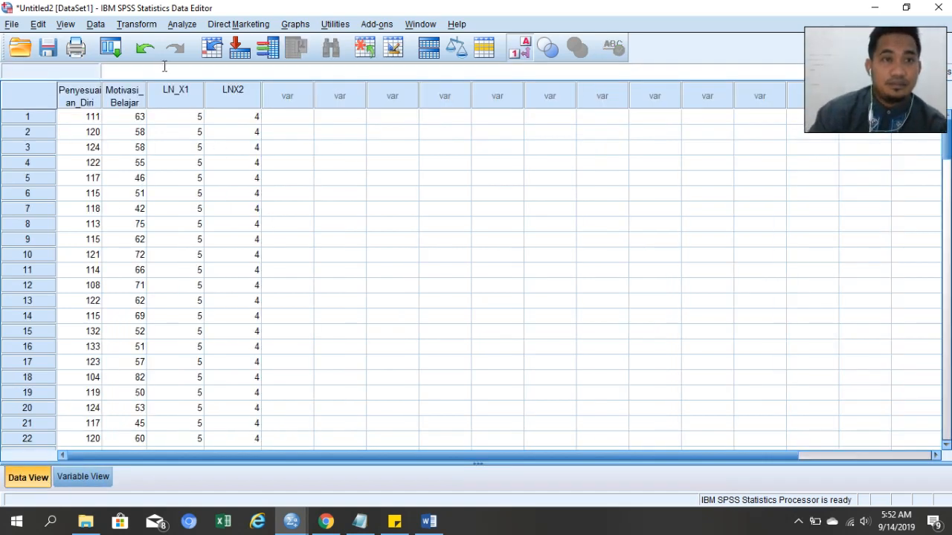
click(179, 25)
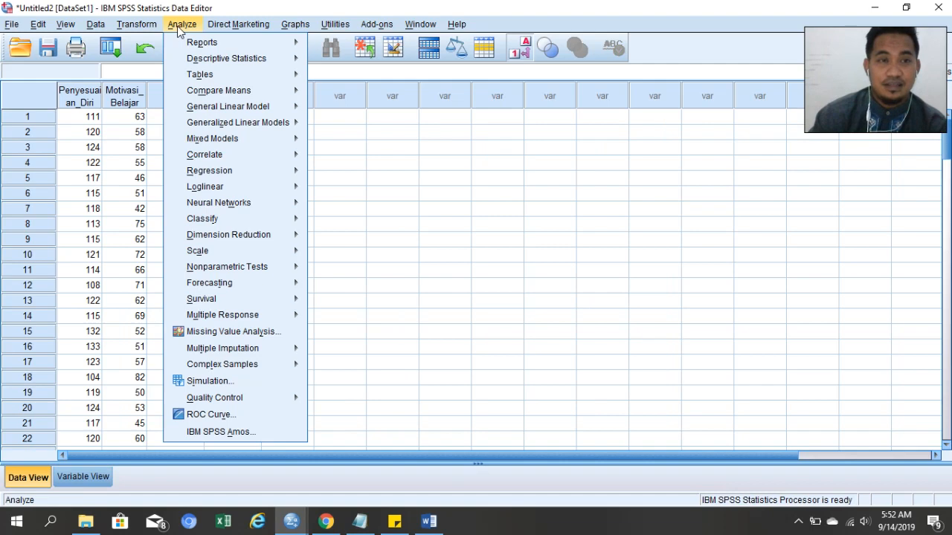
mouse_move(249, 58)
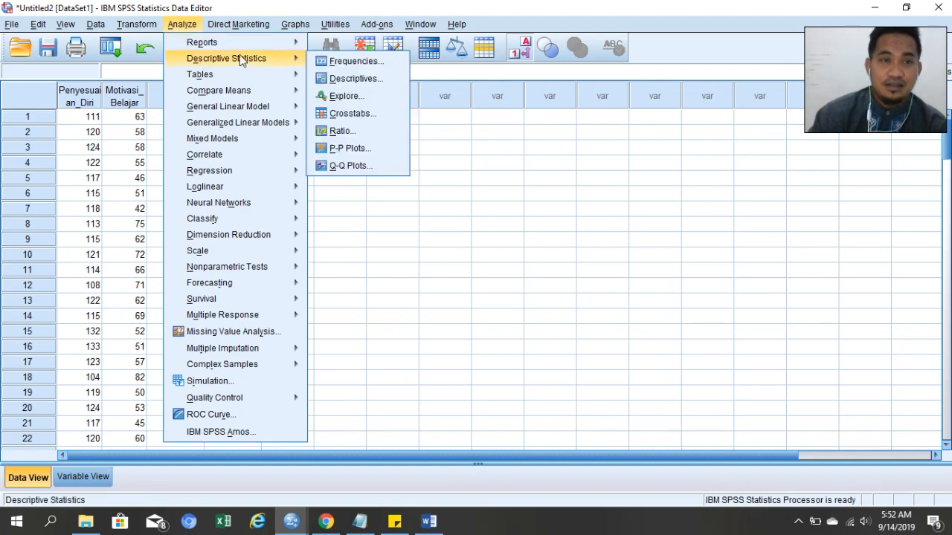
click(362, 105)
click(482, 359)
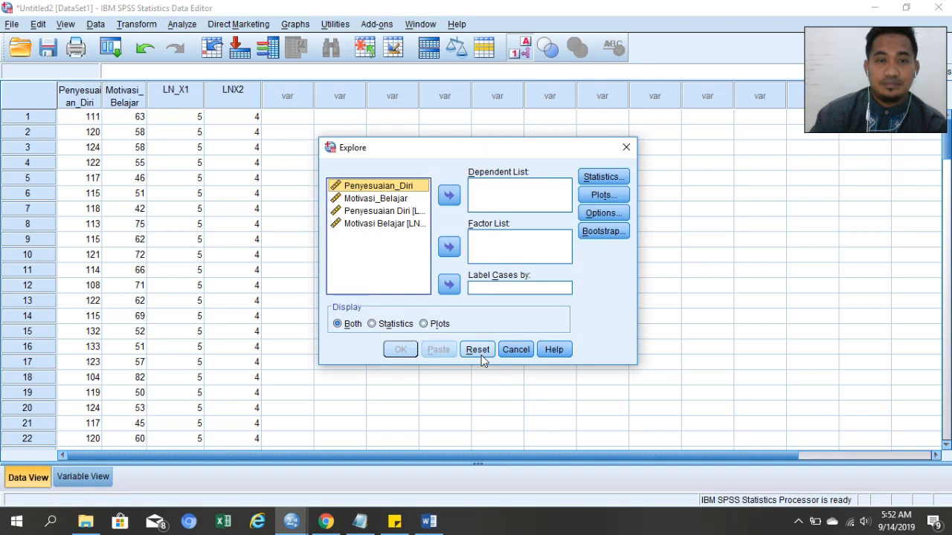
click(407, 212)
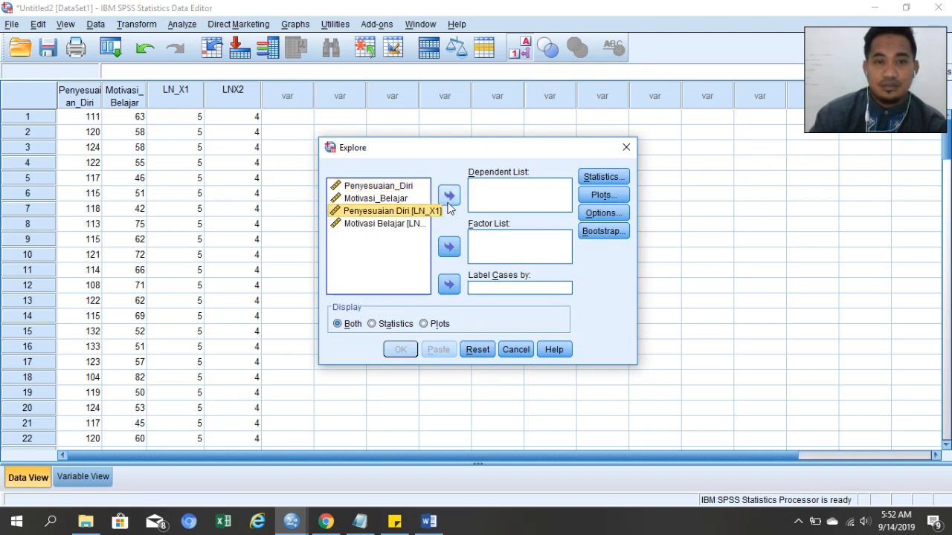
double_click(435, 211)
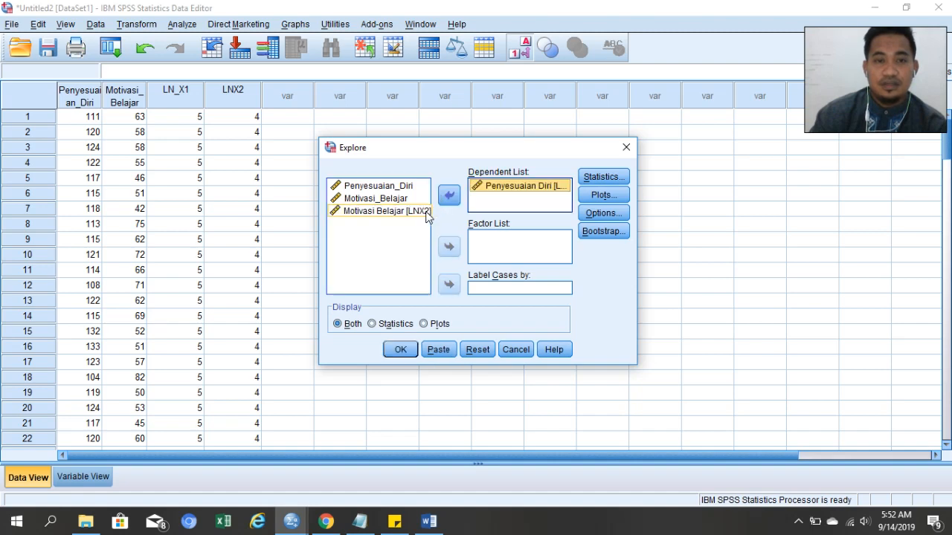
click(448, 197)
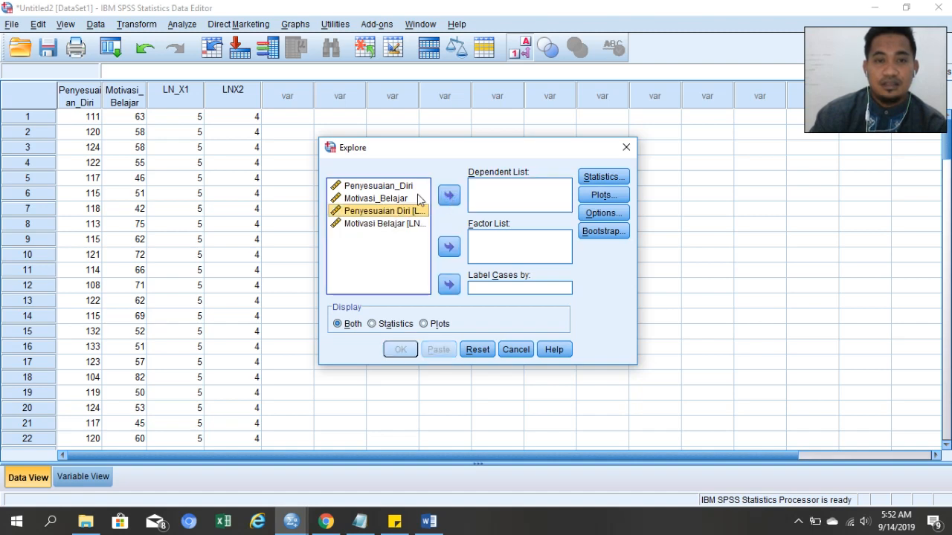
click(448, 196)
click(406, 211)
click(448, 196)
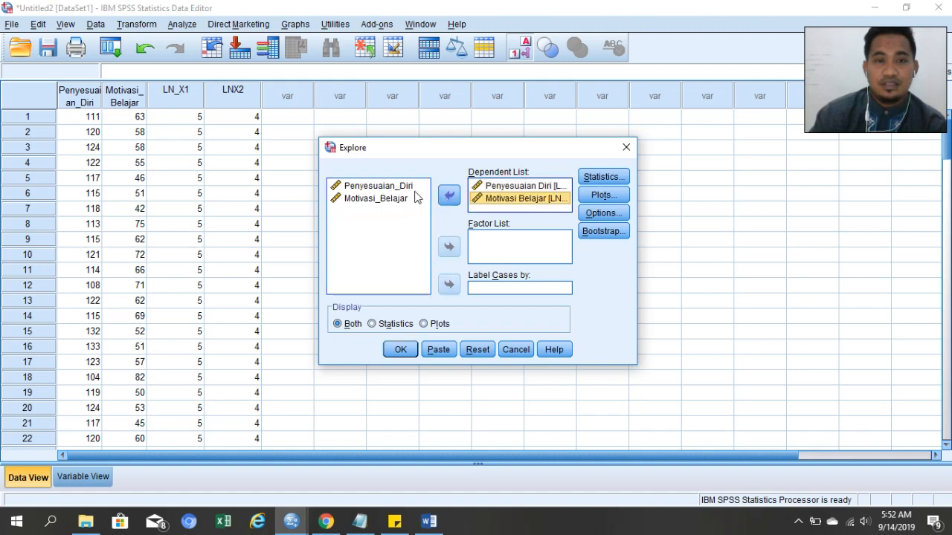
click(478, 349)
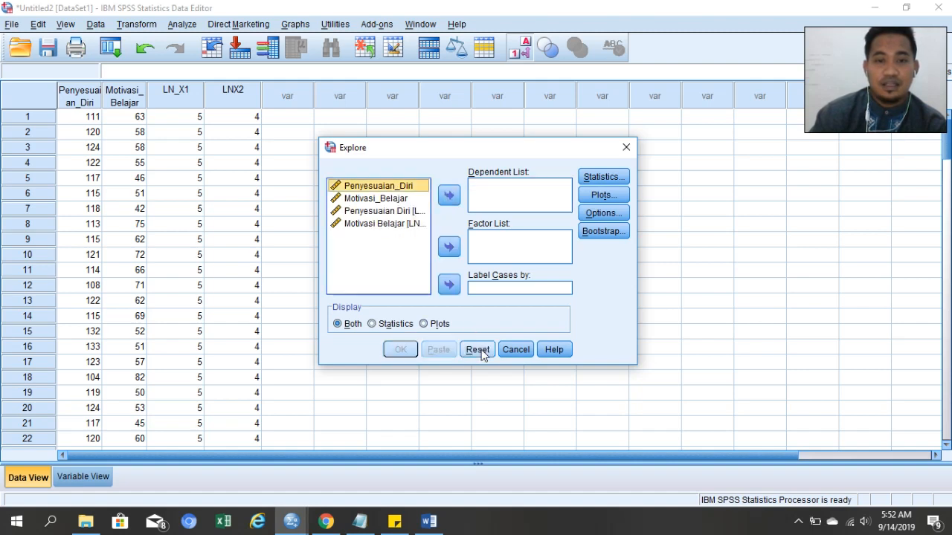
Step: Add the log-transformed variables Penyesuaian Diri (LN_X1) and Motivasi Belajar (LNX2) together as the dependent variables of the Explore analysis
click(376, 213)
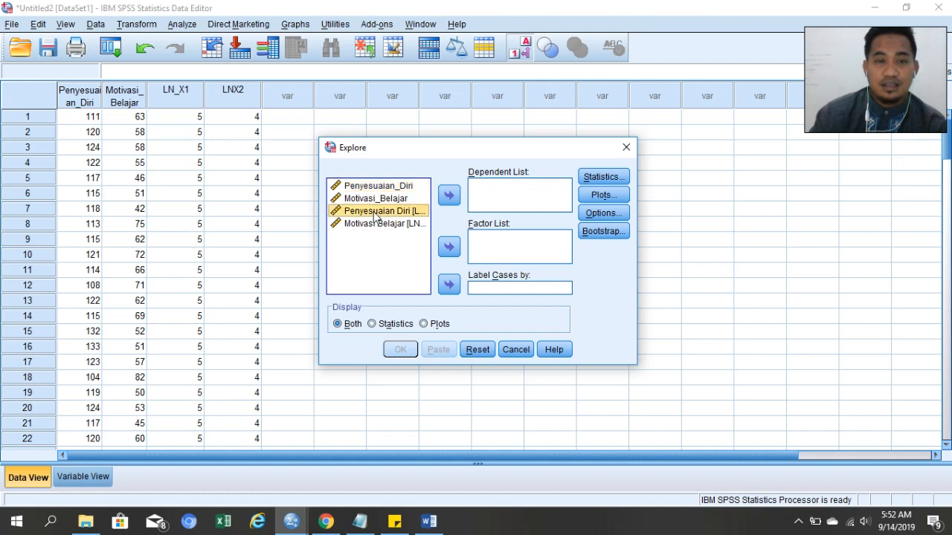
shift+click(383, 223)
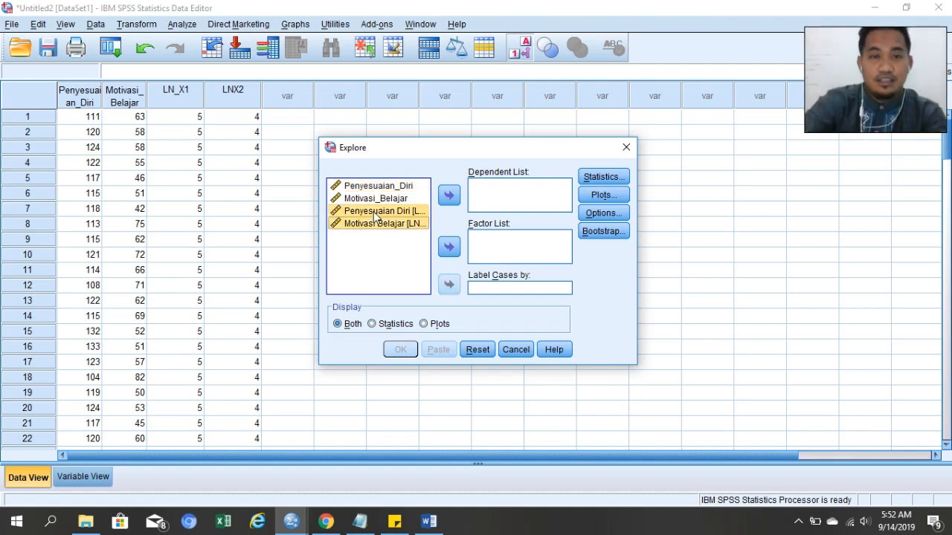
click(449, 197)
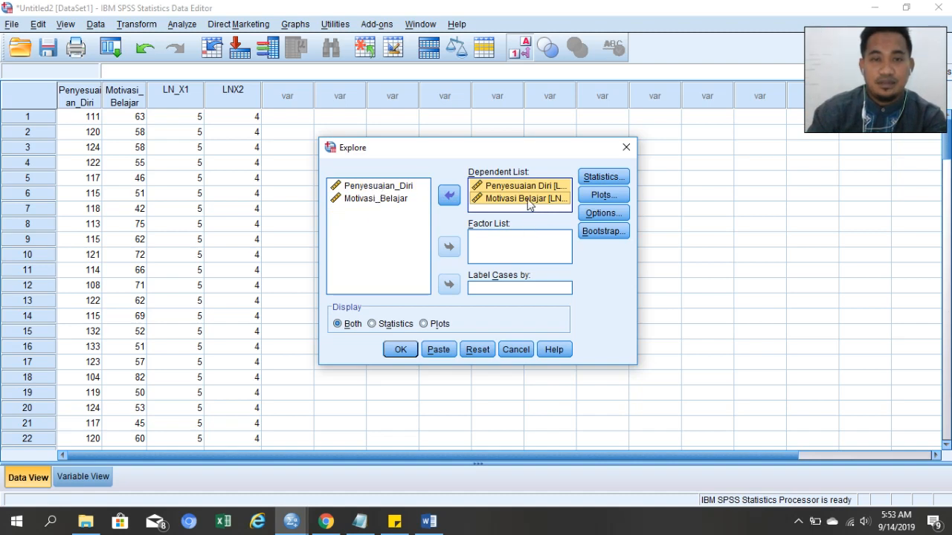
Step: Include normality plots with tests in the Explore analysis and run it
click(602, 195)
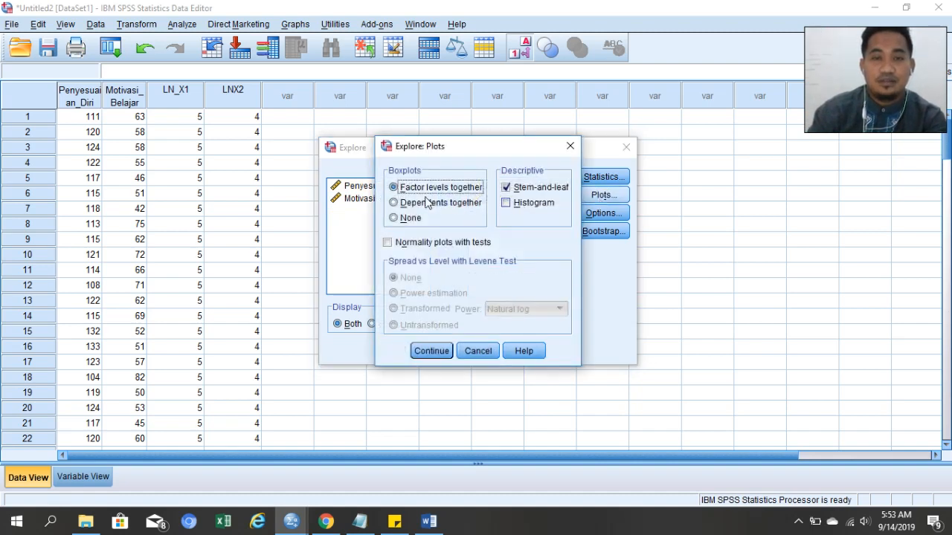
click(414, 246)
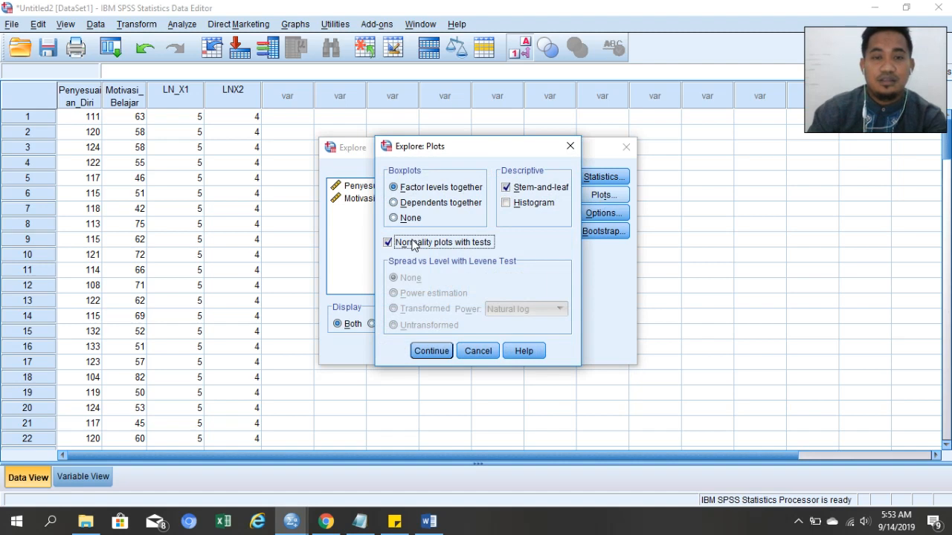
click(435, 353)
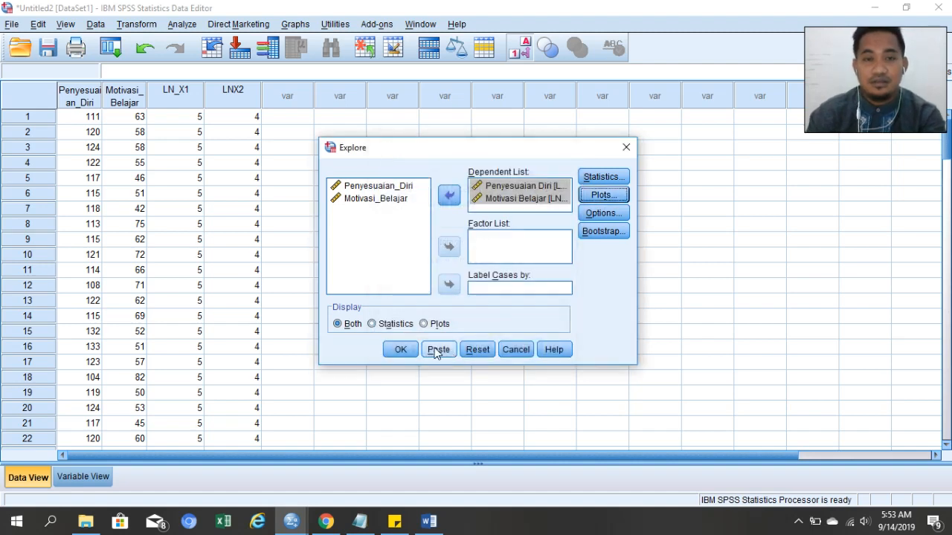
click(400, 350)
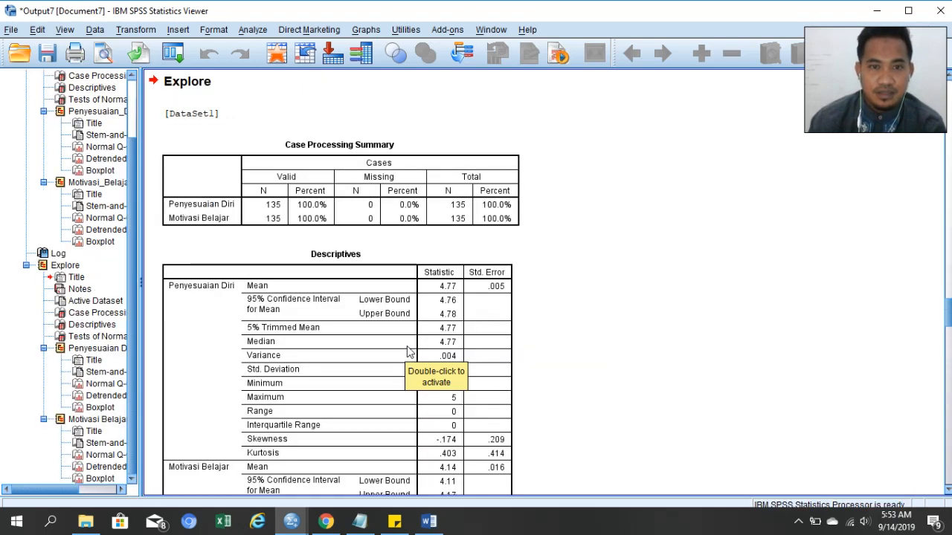
Step: Compare the normality tests of the transformed variables with the decision rules in Notepad and with the original variables' test results
scroll(406, 350, down, 10)
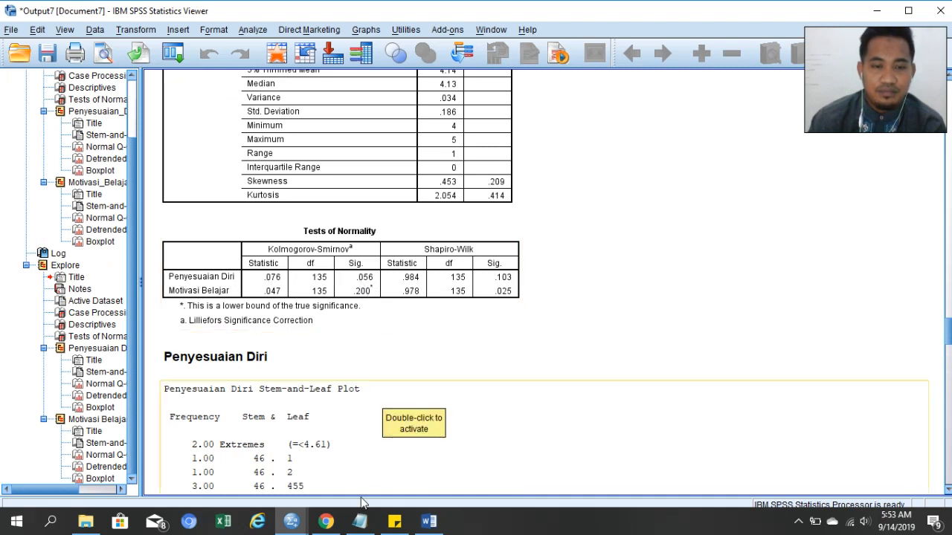
click(360, 521)
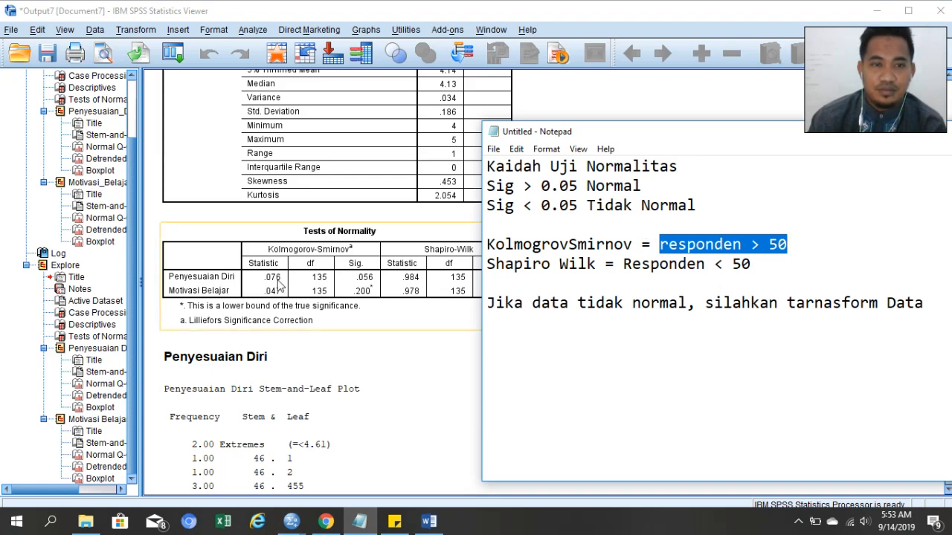
click(399, 369)
scroll(399, 370, up, 15)
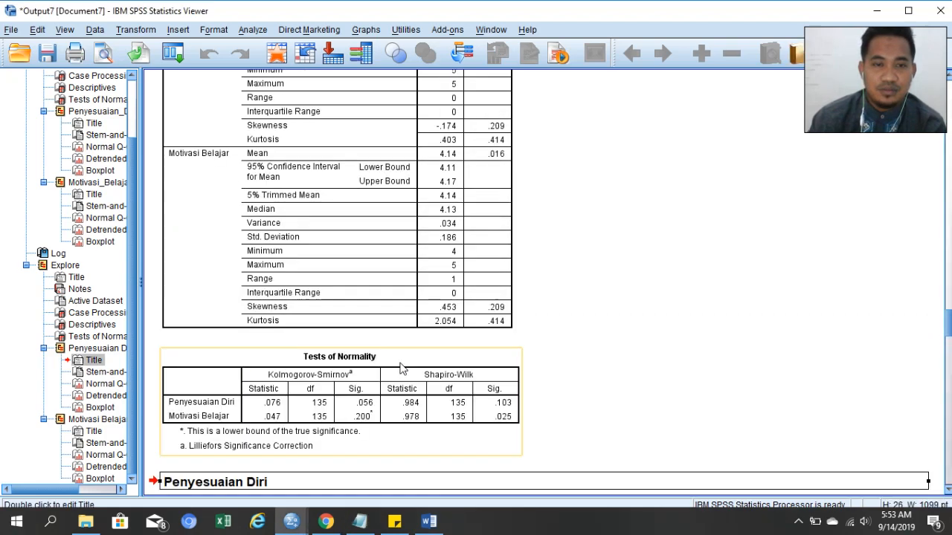
scroll(400, 369, down, 5)
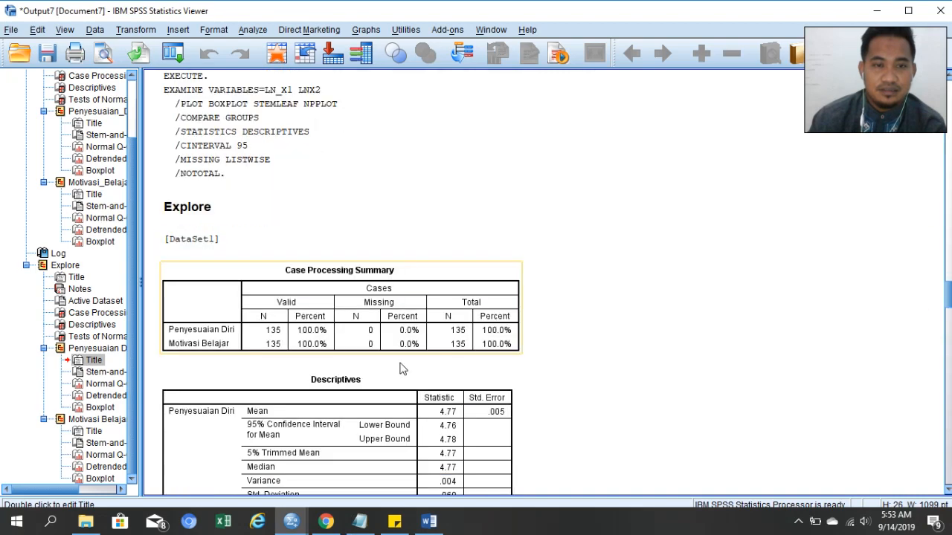
scroll(399, 369, up, 15)
scroll(400, 369, down, 5)
scroll(400, 369, up, 15)
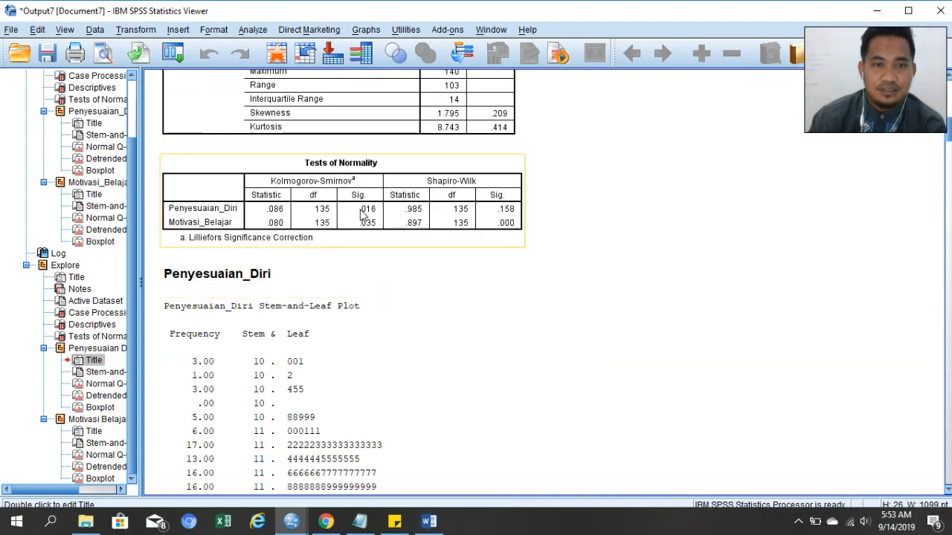
scroll(366, 232, down, 15)
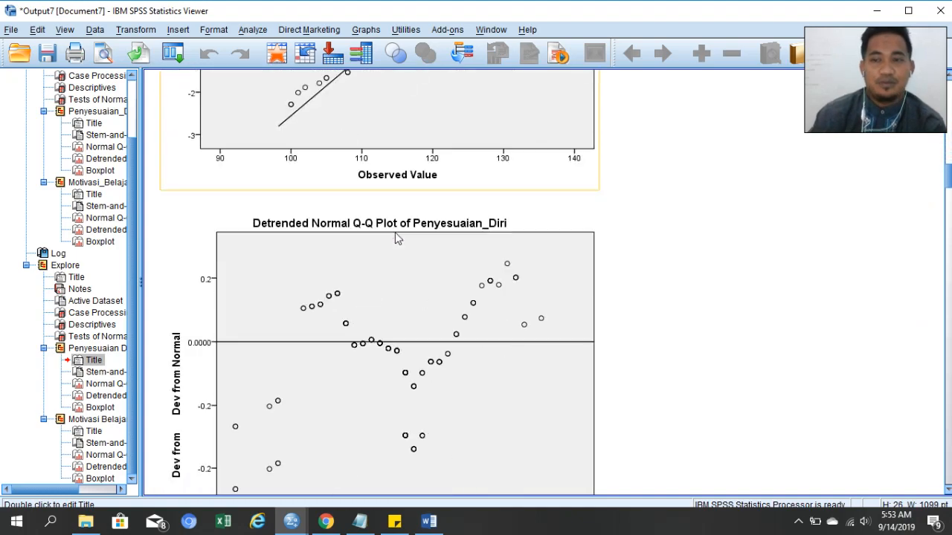
scroll(395, 238, up, 20)
scroll(395, 237, down, 5)
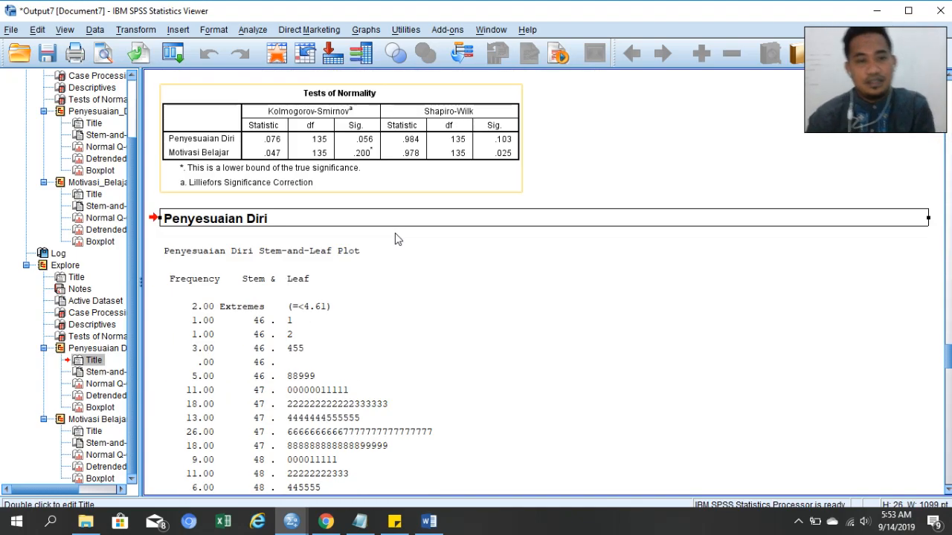
scroll(440, 292, up, 2)
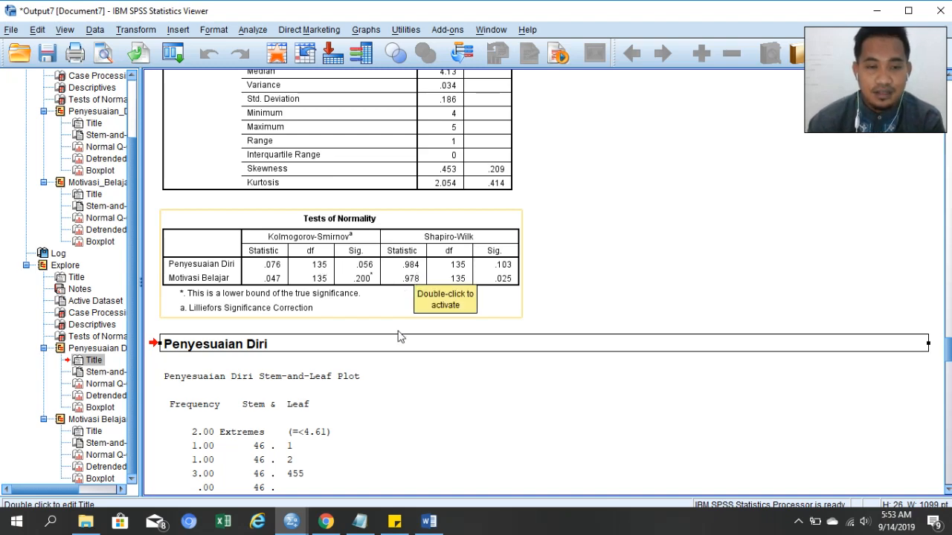
Step: Return to the data set and start a new Compute Variable definition with the old settings cleared and LGX1 as the target variable
mouse_move(294, 521)
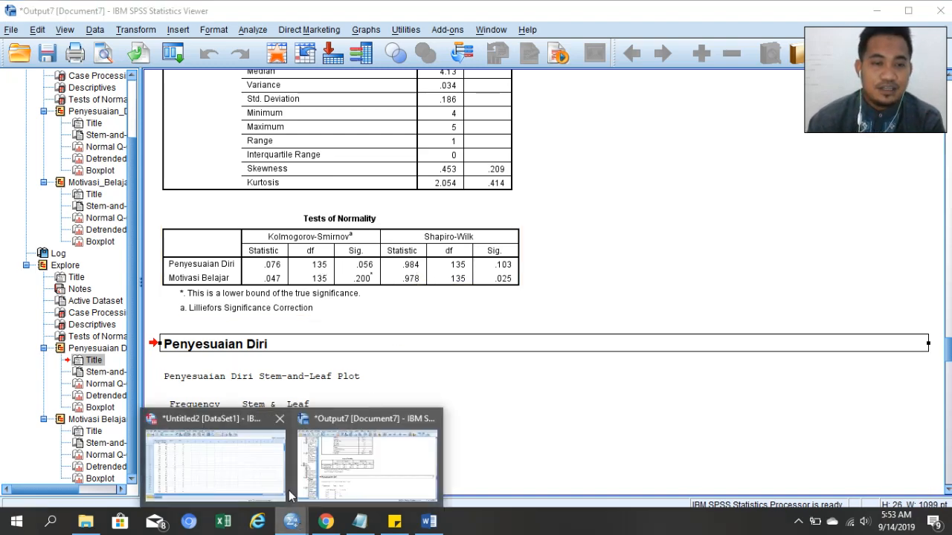
click(255, 473)
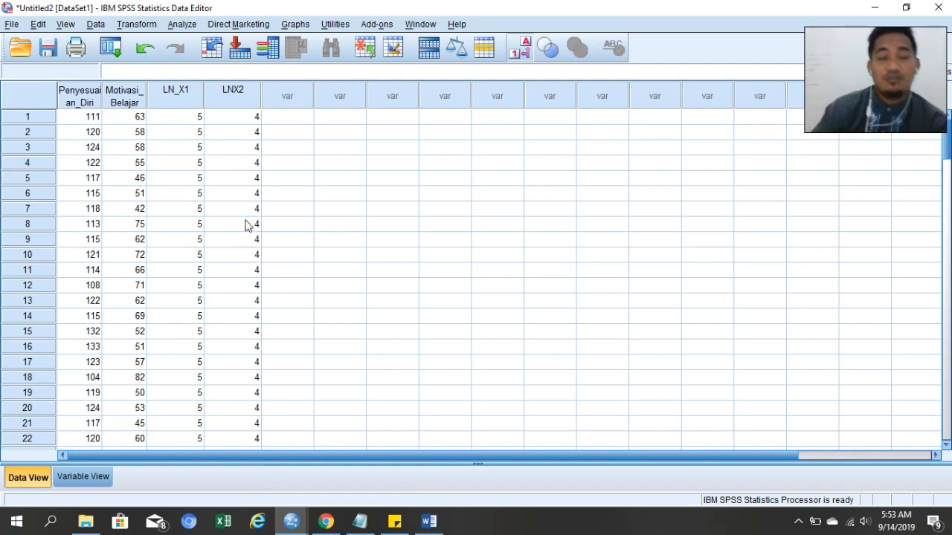
click(136, 24)
click(149, 40)
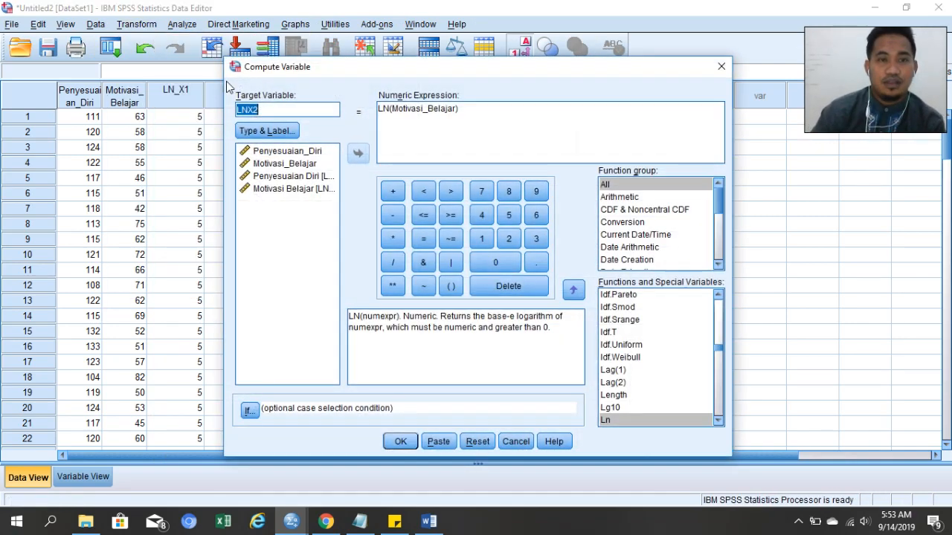
click(482, 443)
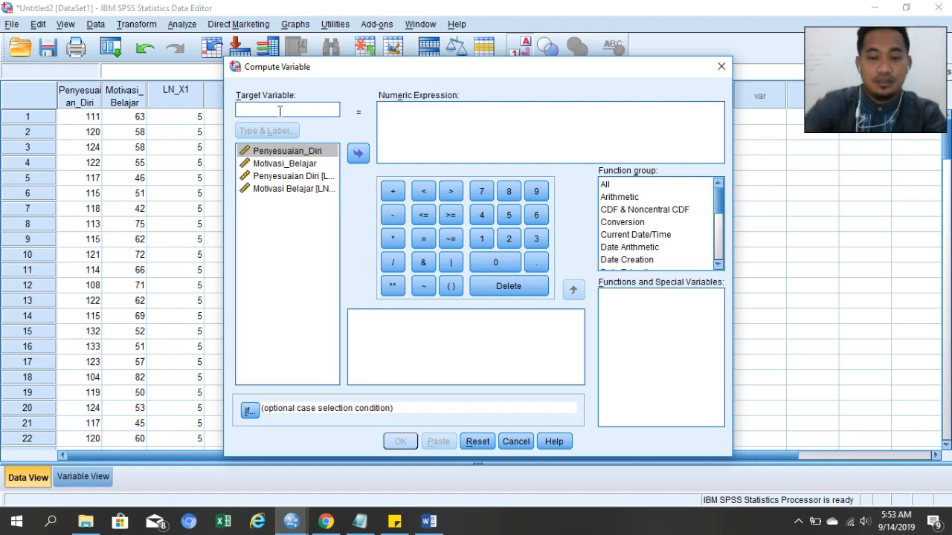
text(LG)
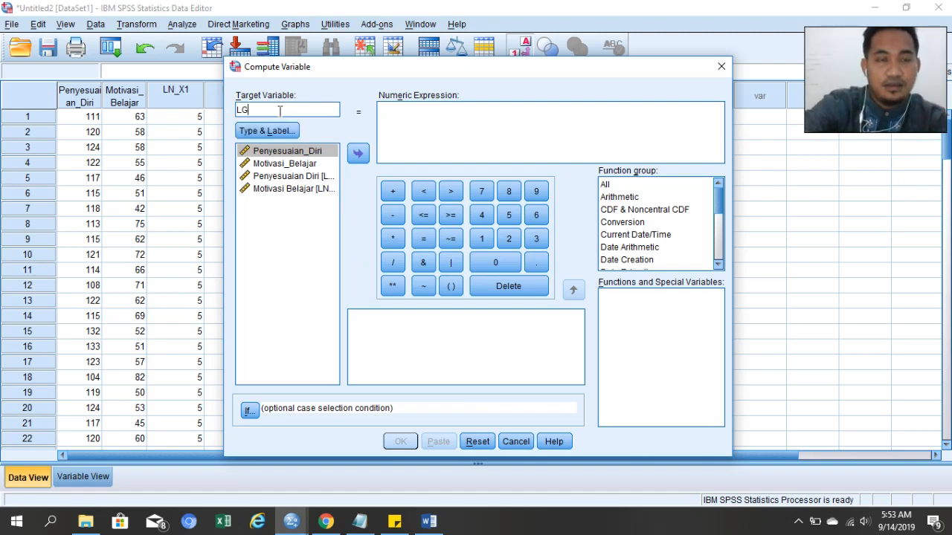
text(X1)
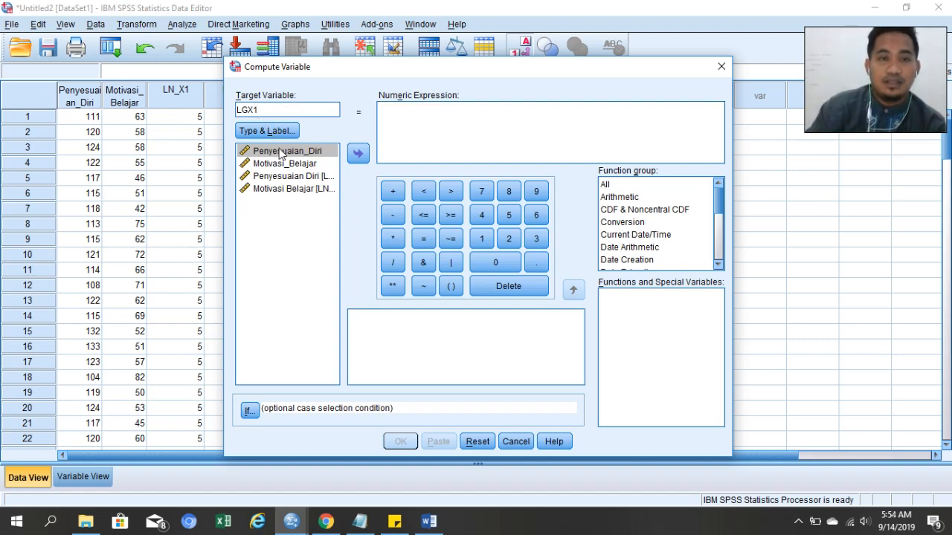
Step: Define LGX1 as the base-10 logarithm LG10(Penyesuaian_Diri) and compute it
click(613, 185)
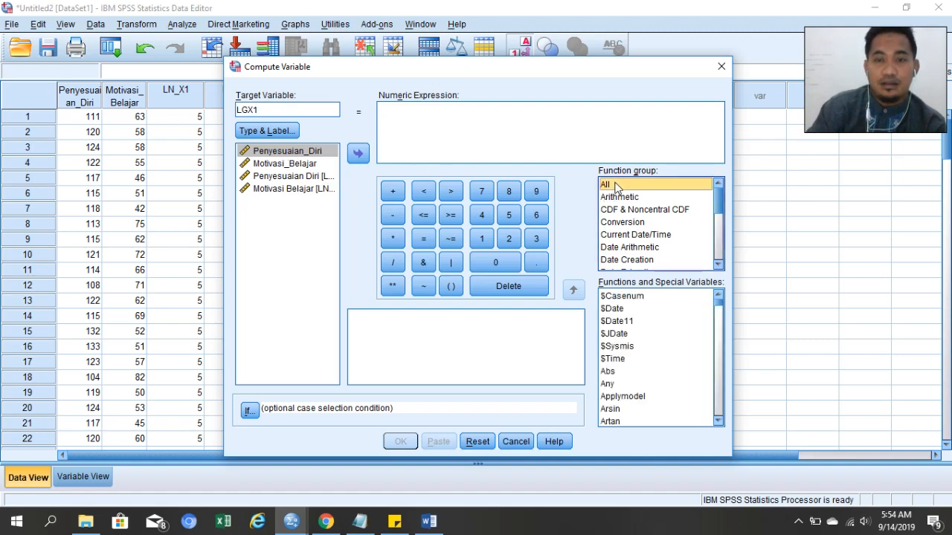
scroll(671, 359, down, 20)
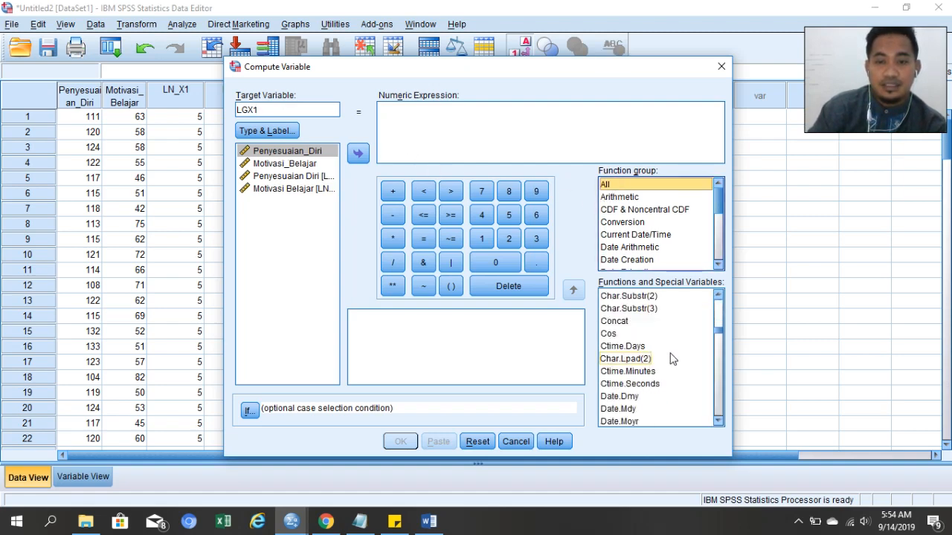
scroll(672, 359, down, 5)
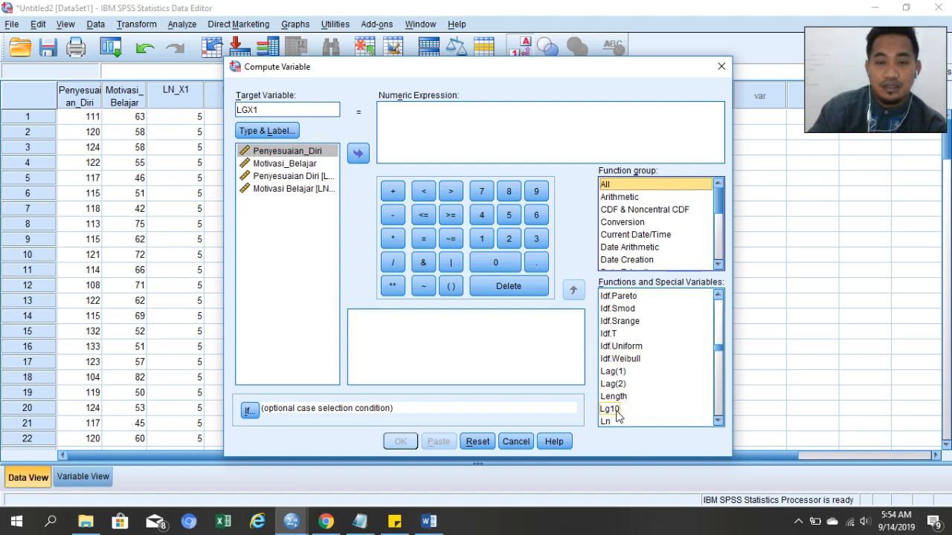
click(616, 411)
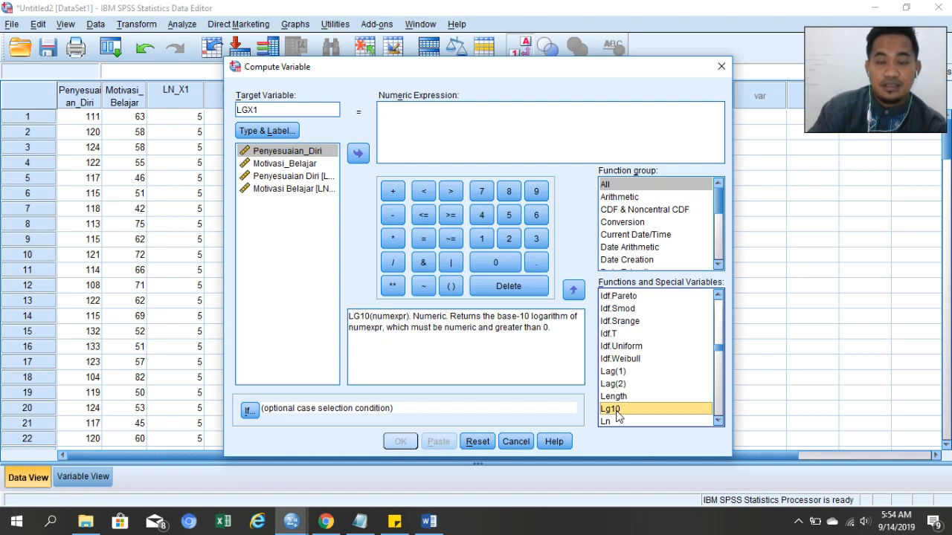
mouse_move(616, 415)
mouse_down()
mouse_move(426, 160)
mouse_move(588, 358)
mouse_move(616, 411)
mouse_up()
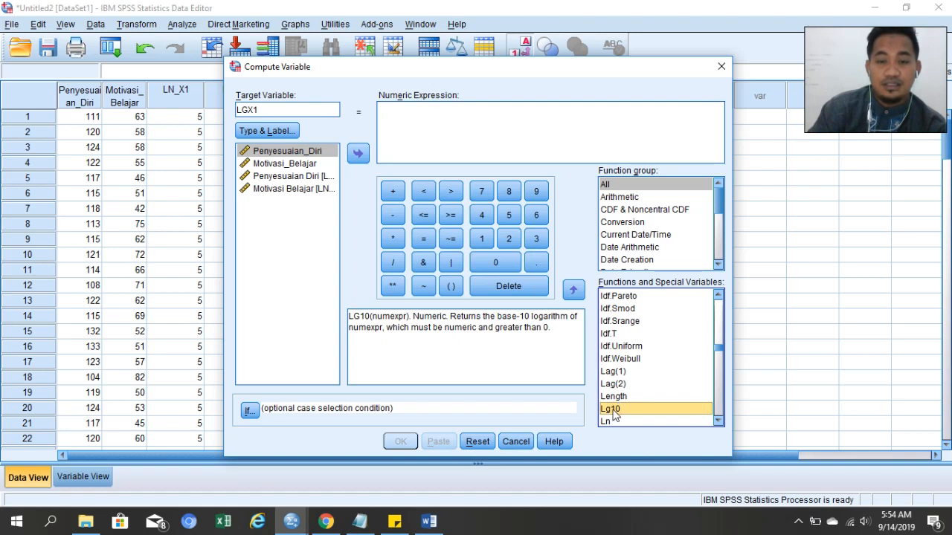
double_click(614, 410)
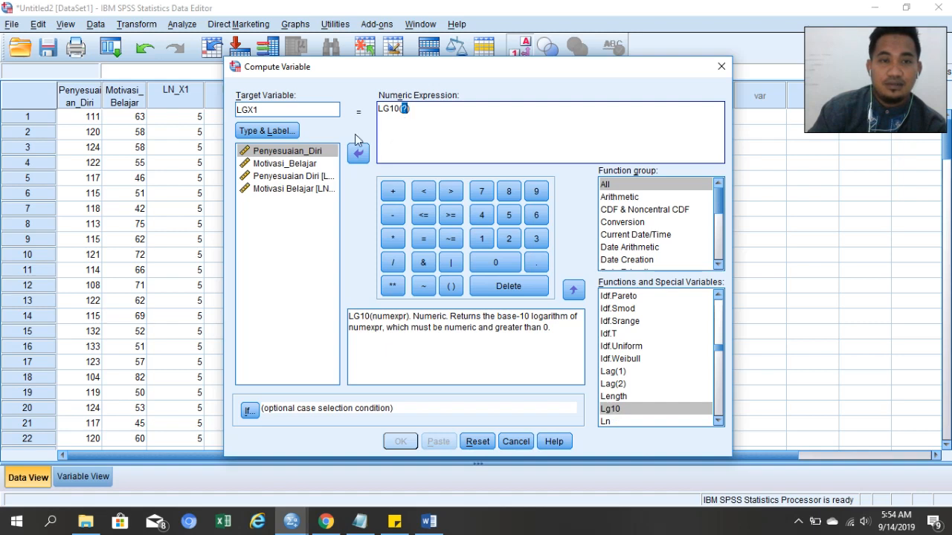
click(311, 152)
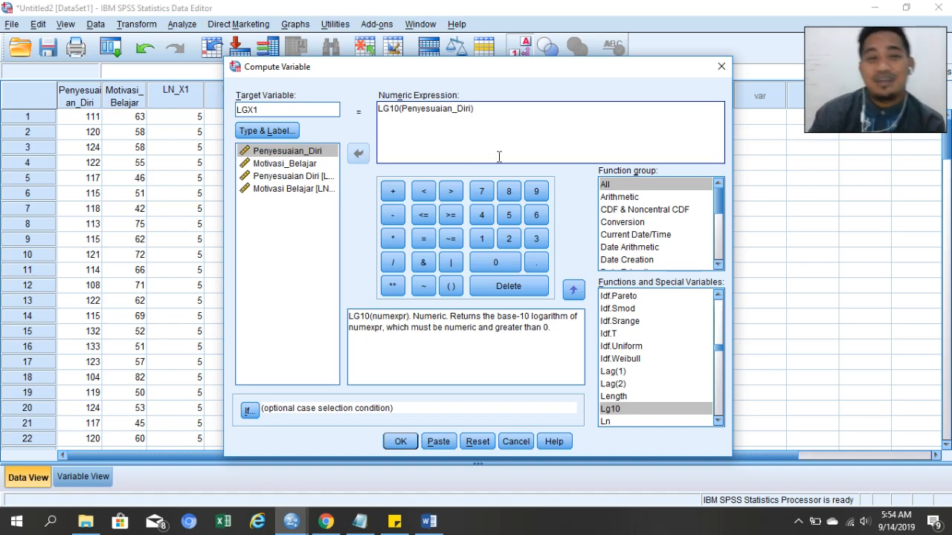
click(408, 444)
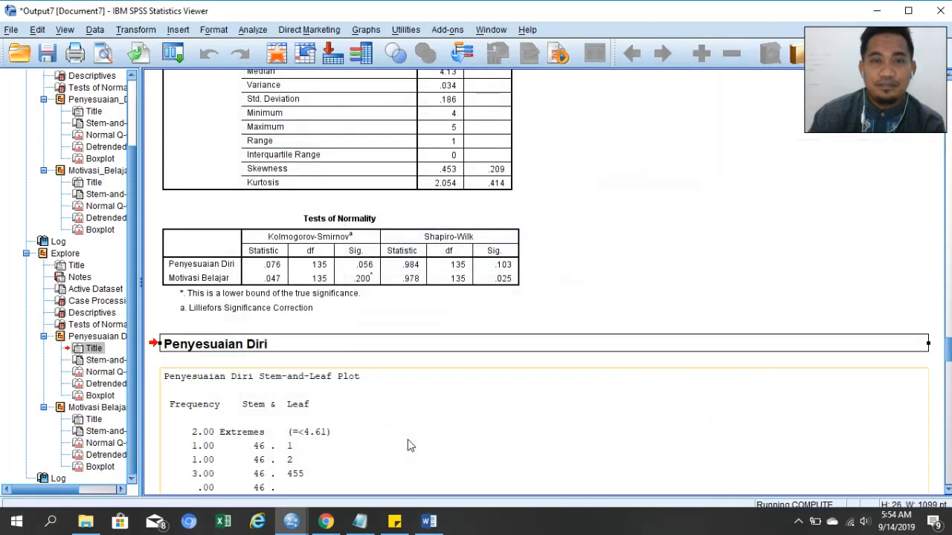
Step: Return to the data set and start a new Compute Variable definition with the old settings cleared and LGX2 as the target variable
click(874, 10)
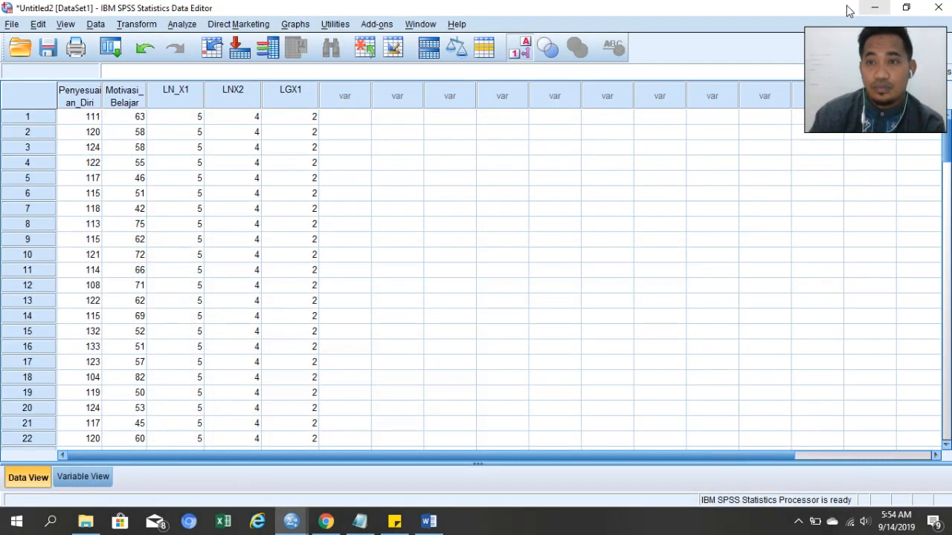
click(143, 23)
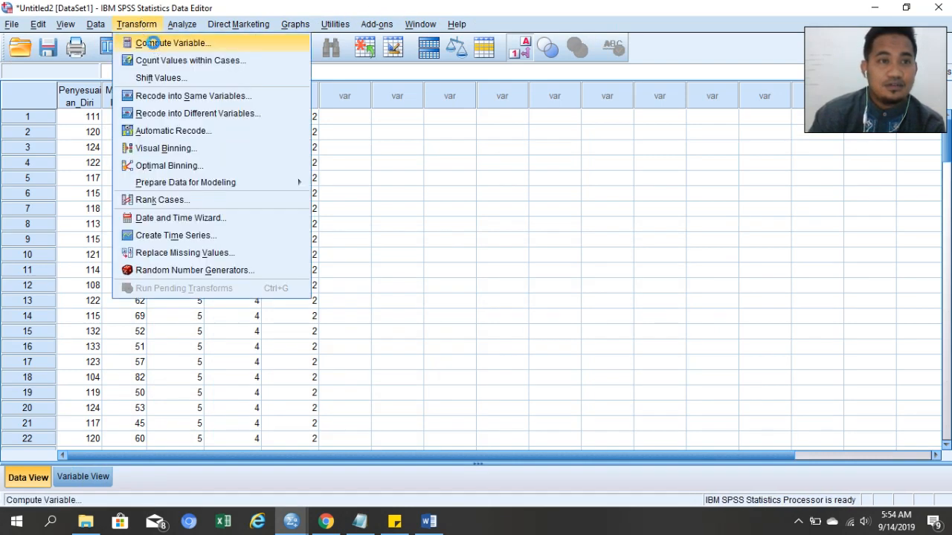
click(153, 43)
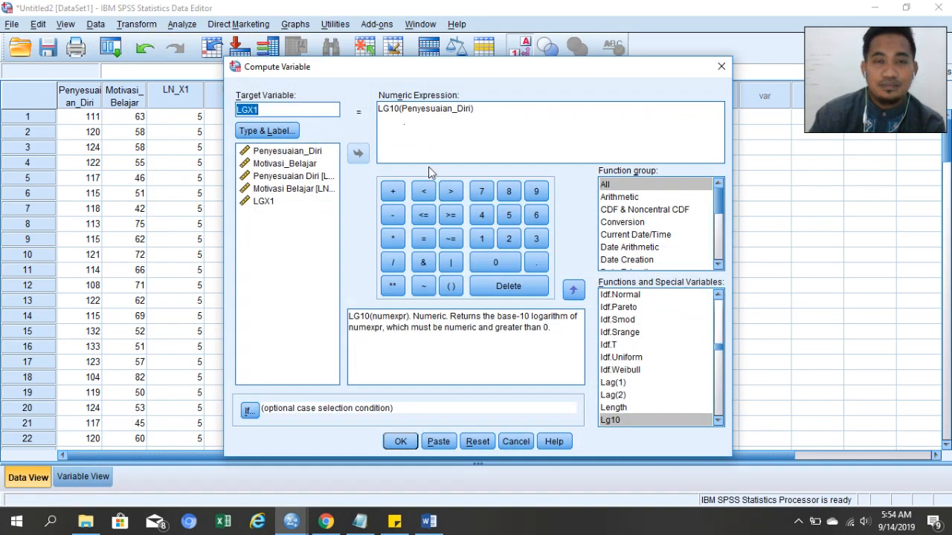
click(478, 442)
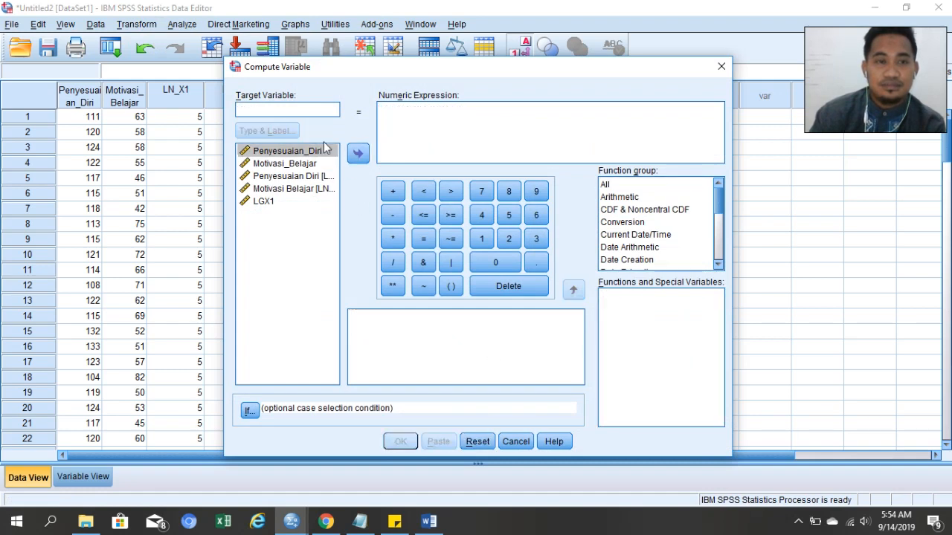
text(LG)
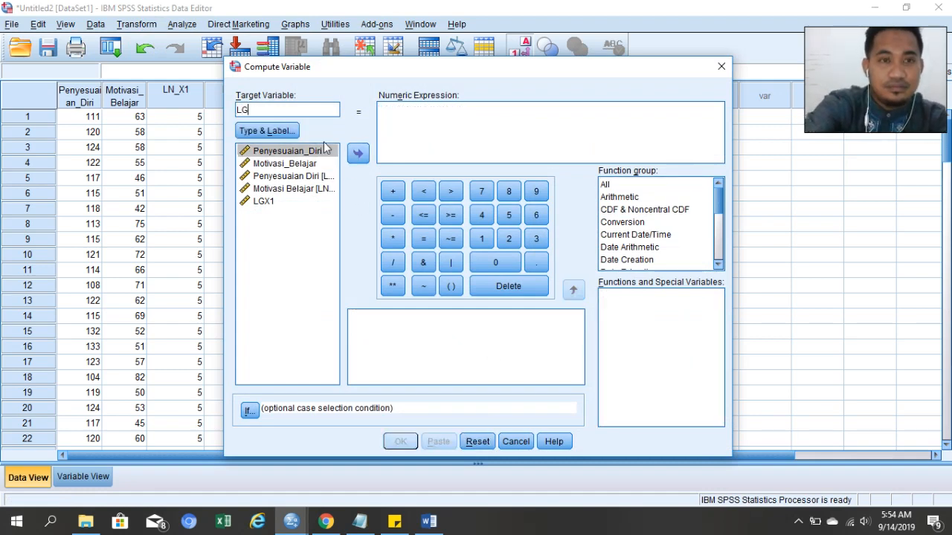
text(X2)
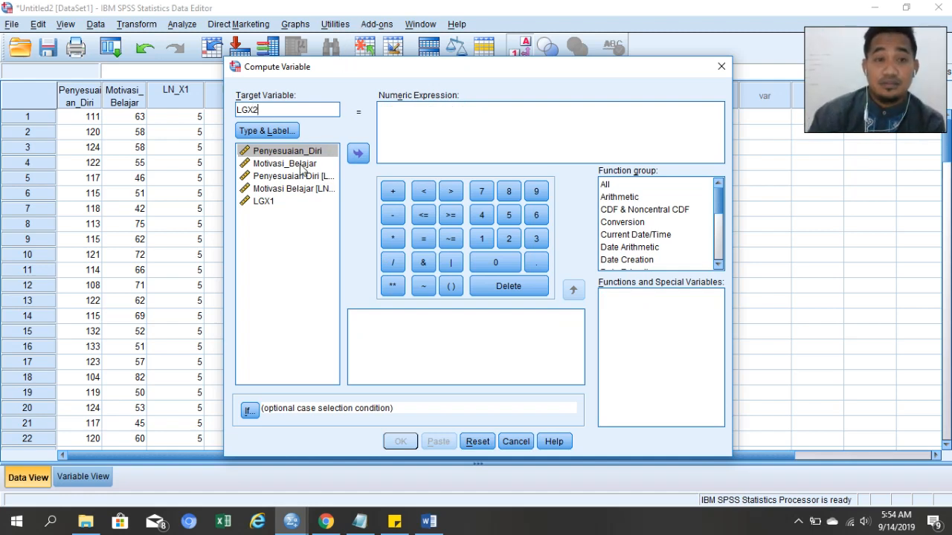
Step: Define LGX2 as the base-10 logarithm LG10(Motivasi_Belajar) and compute it
click(605, 190)
scroll(650, 314, down, 15)
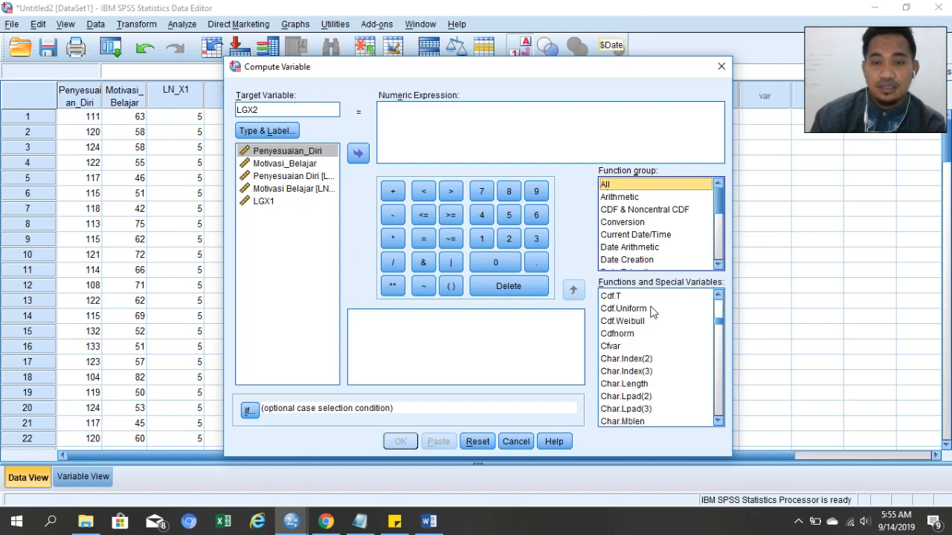
scroll(649, 315, down, 15)
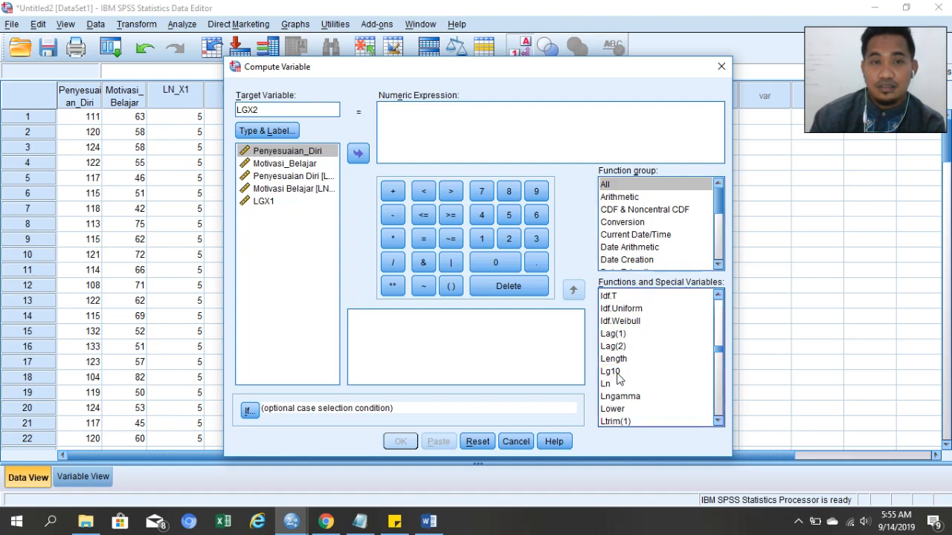
double_click(619, 372)
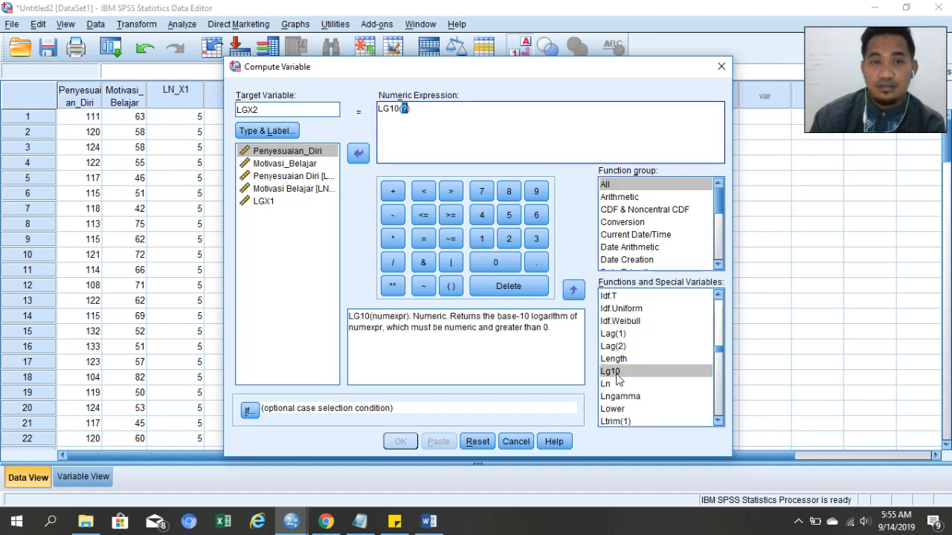
click(286, 164)
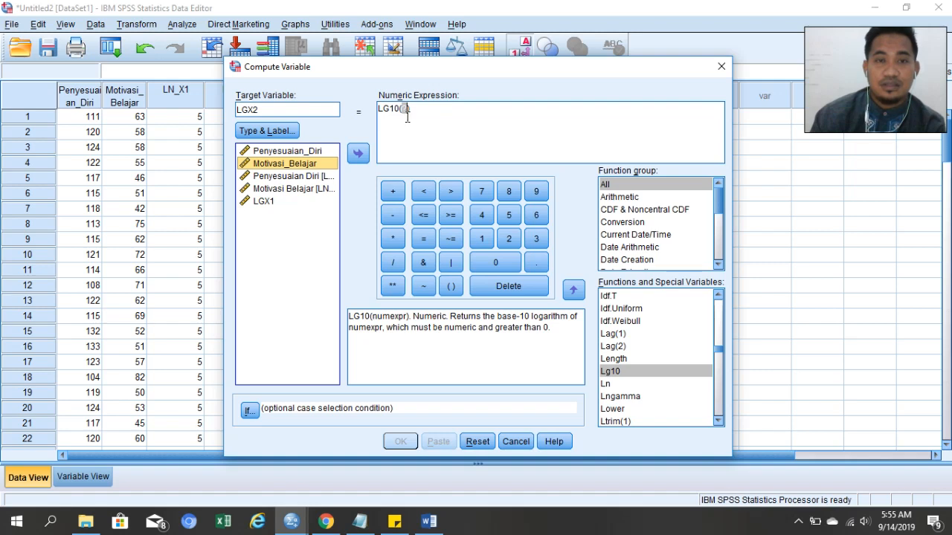
click(359, 155)
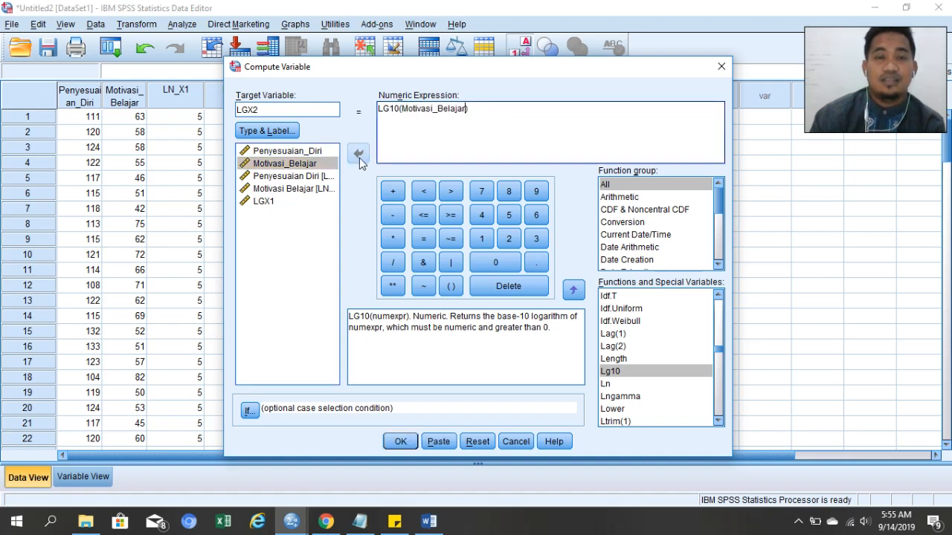
click(401, 443)
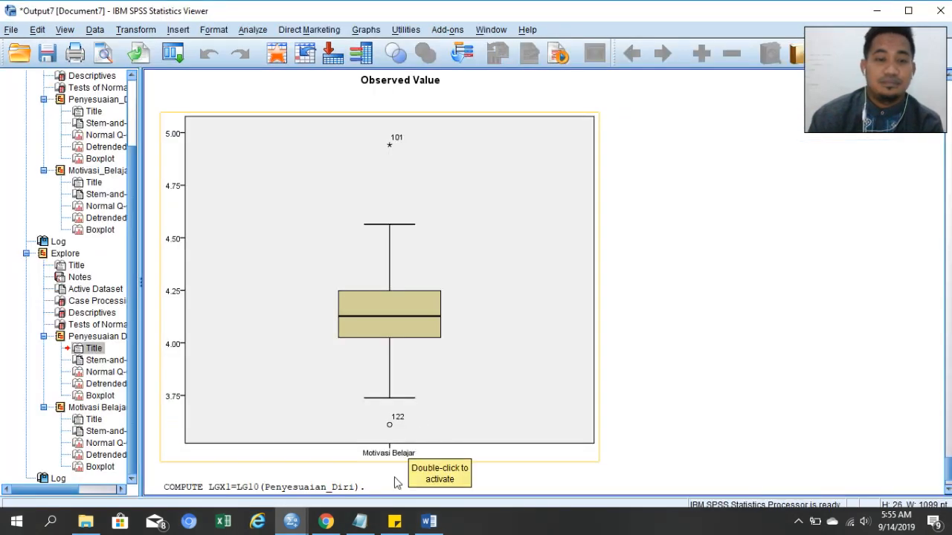
Step: Return to the data set and label the variable LGX1 as Penyesuaian Diri in its variable definition
click(292, 521)
click(253, 488)
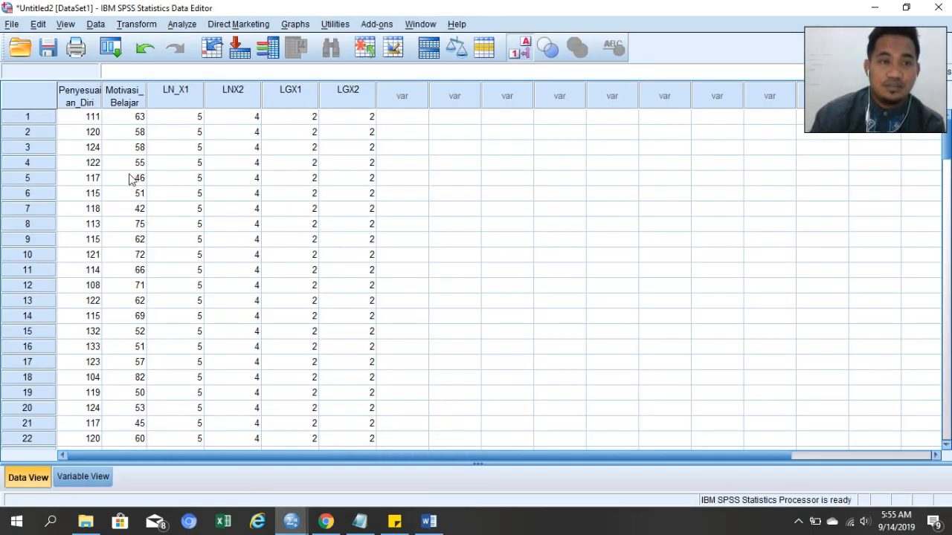
click(93, 478)
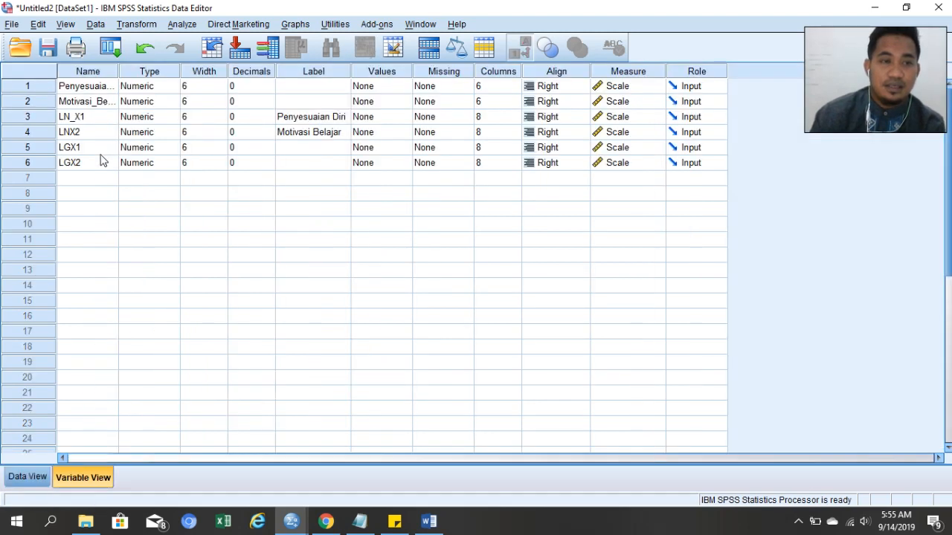
click(291, 151)
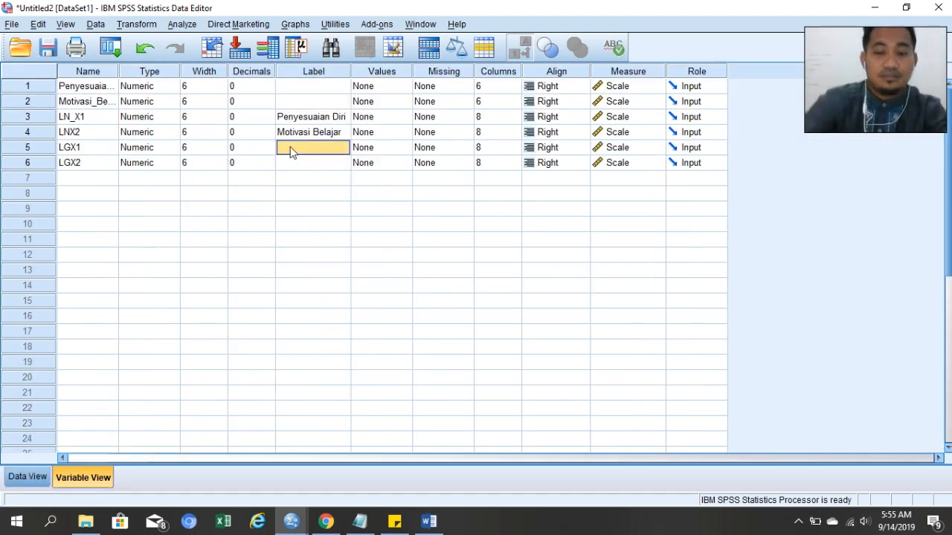
text(pENYES)
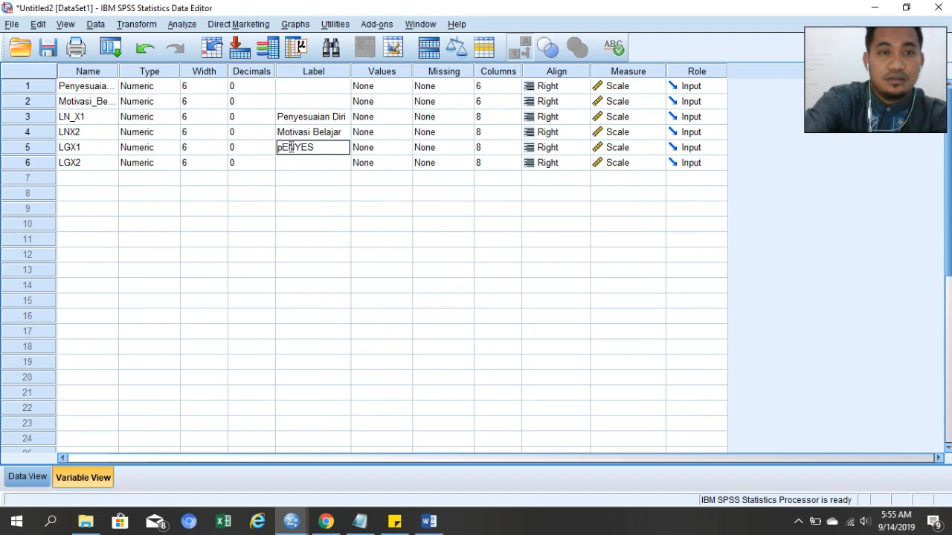
key(BackSpace)
key(BackSpace)
key(BackSpace)
key(BackSpace)
key(BackSpace)
key(BackSpace)
text(Pen)
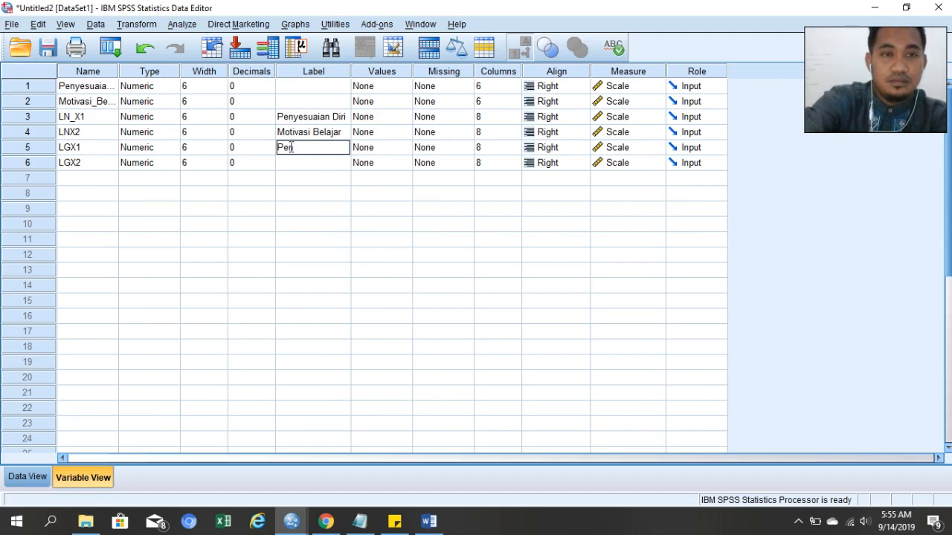
text(yesuaian)
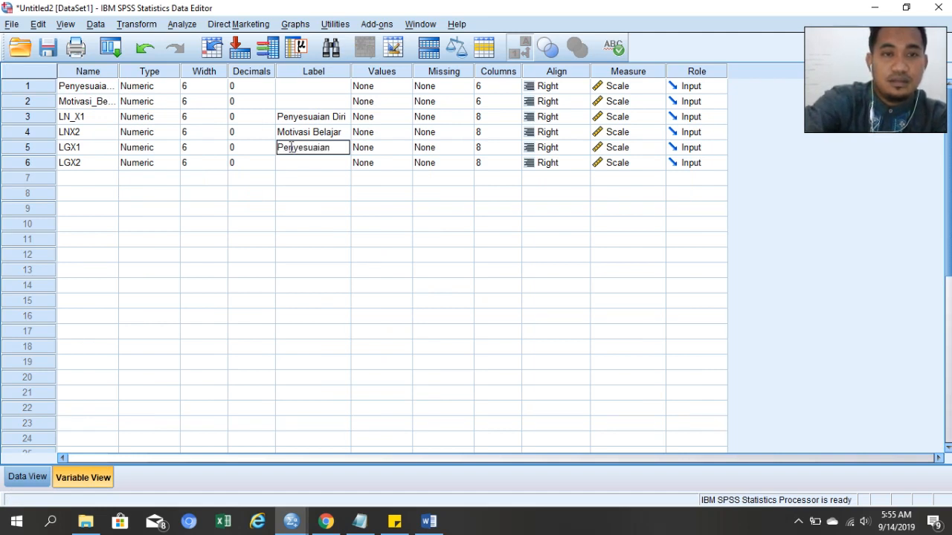
text( Diri)
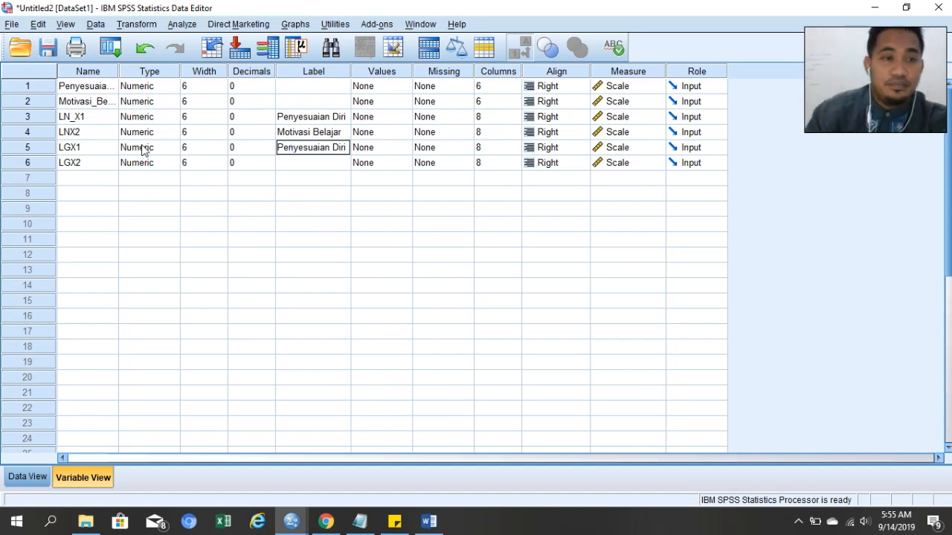
Step: Label the variable LGX2 as Motivasi Belajar
click(297, 164)
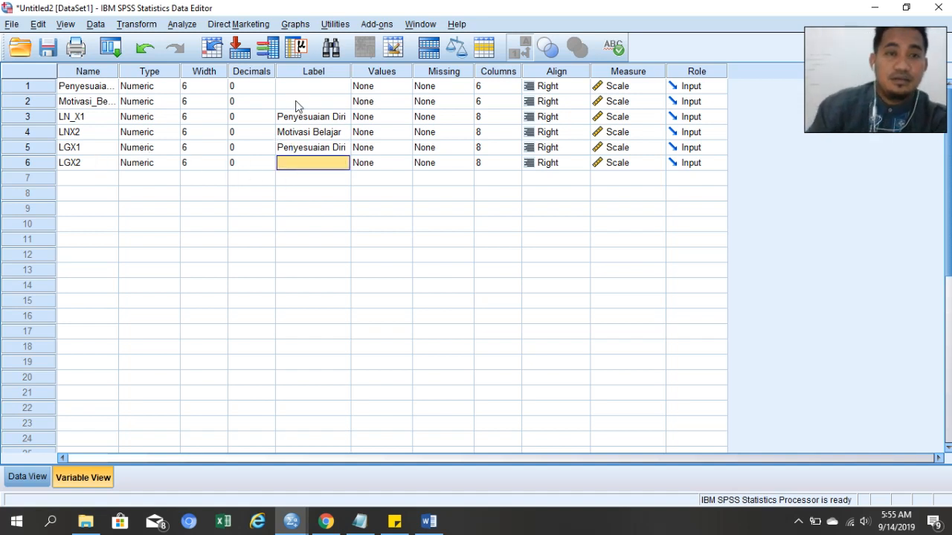
text(mOTI)
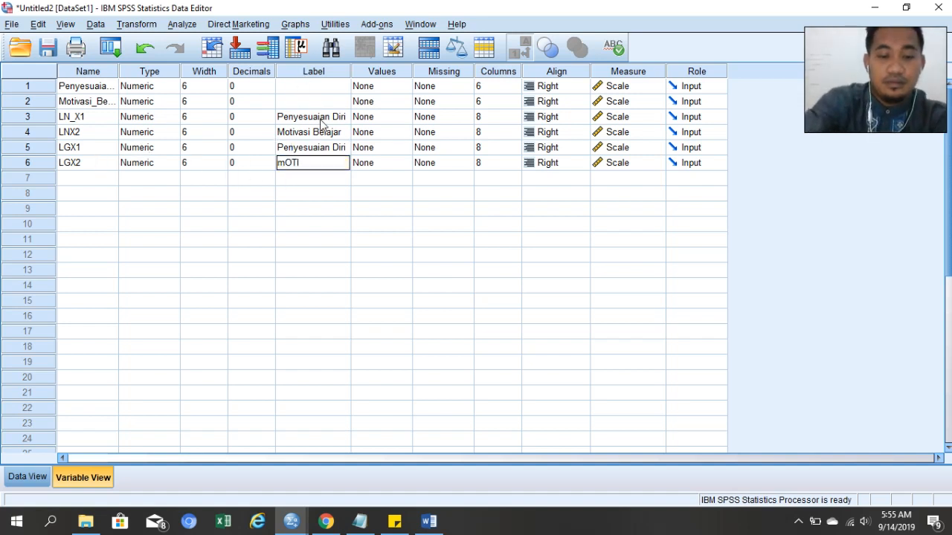
text(VAS)
key(BackSpace)
key(BackSpace)
key(BackSpace)
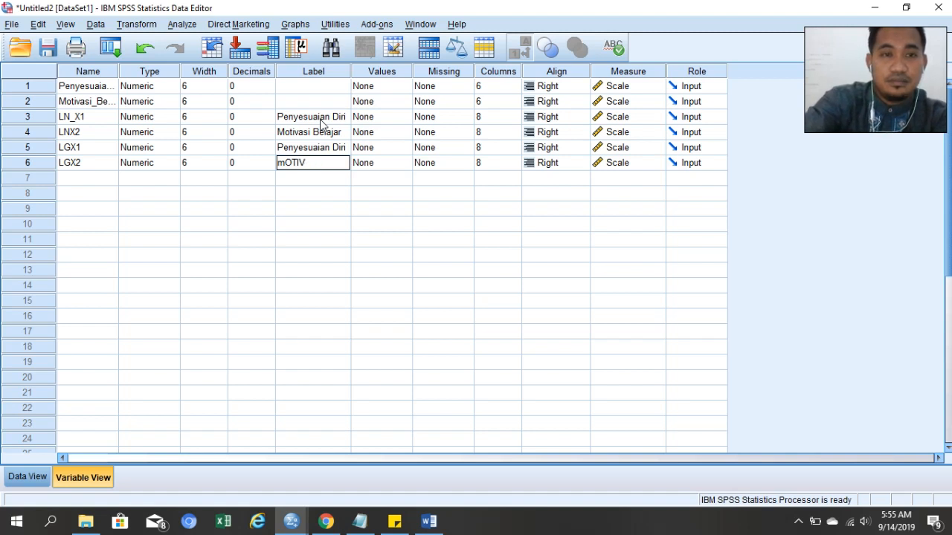
key(BackSpace)
key(BackSpace)
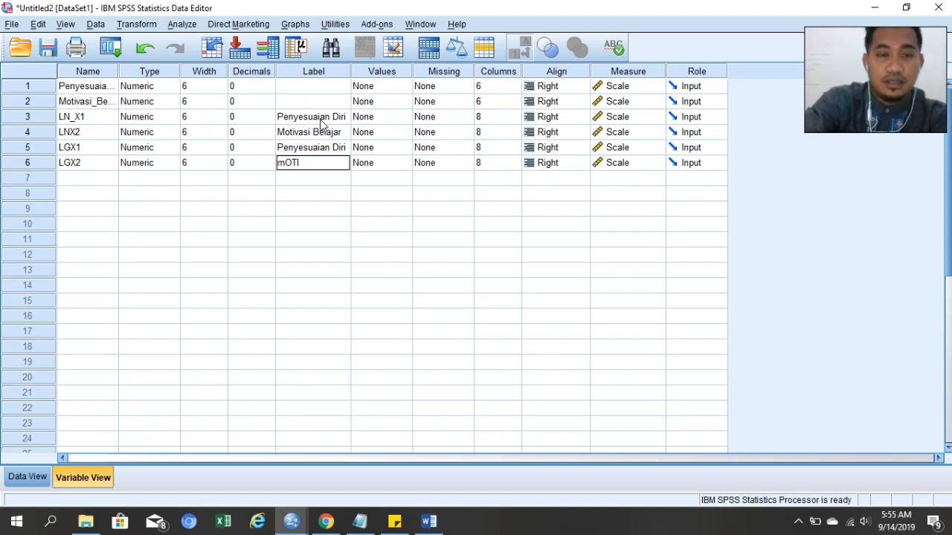
key(BackSpace)
key(BackSpace)
text(M)
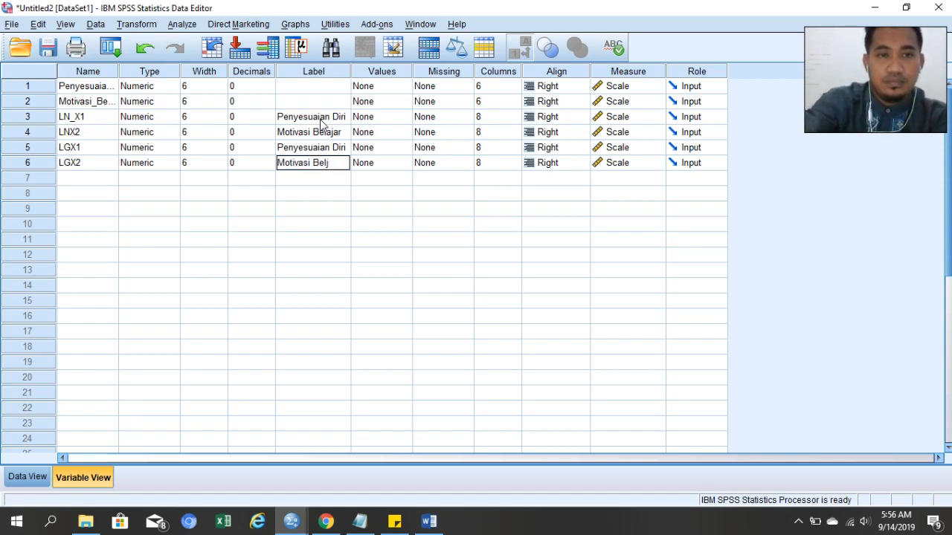
text(otivasi Belajar)
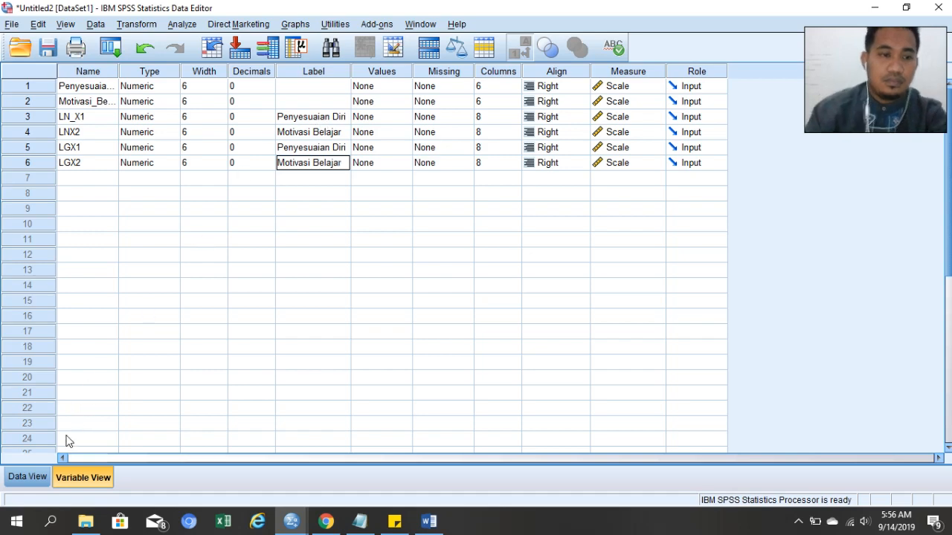
Step: Return to the data values and start a new Explore analysis with the previous settings cleared
click(28, 476)
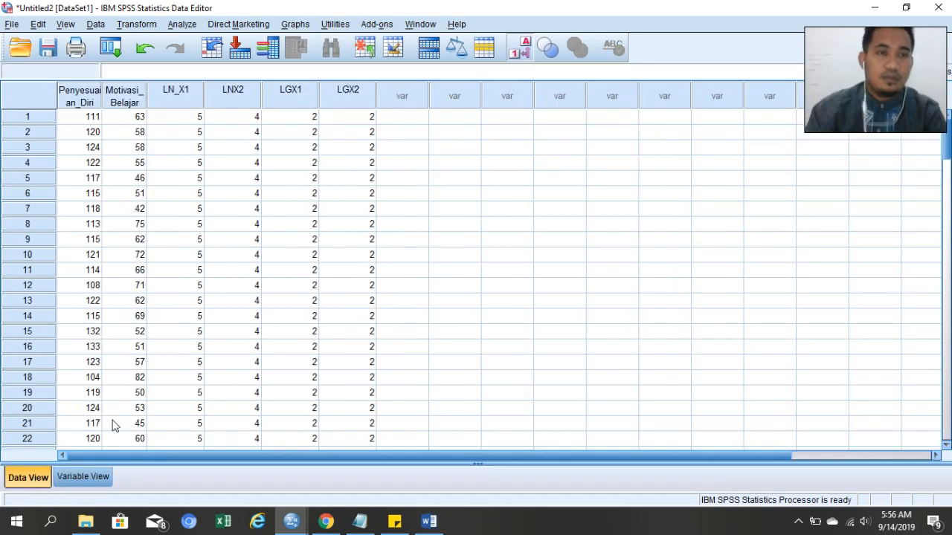
click(186, 27)
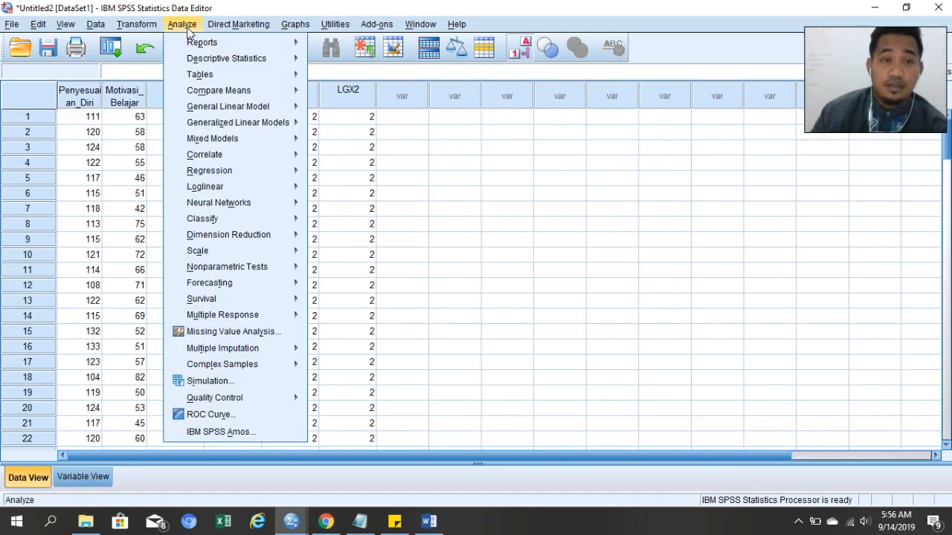
mouse_move(272, 60)
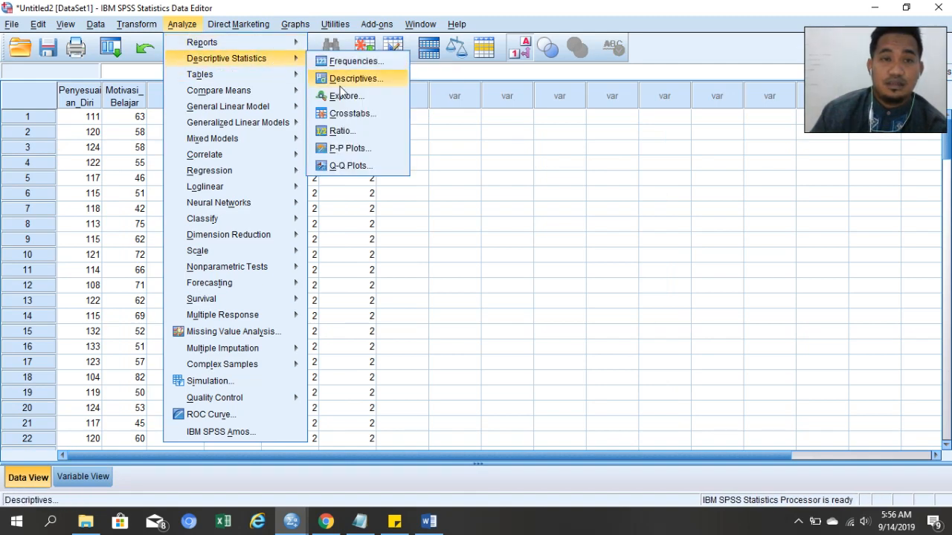
click(345, 96)
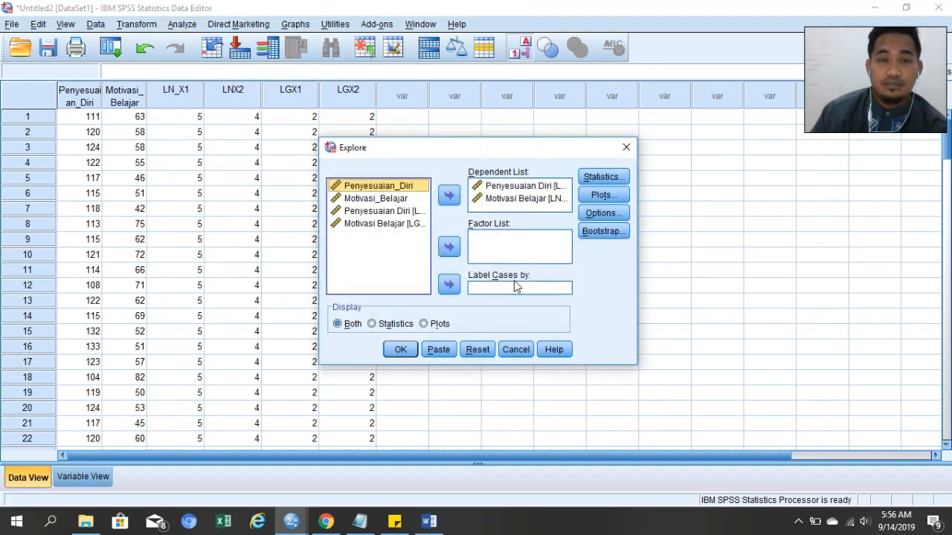
click(478, 349)
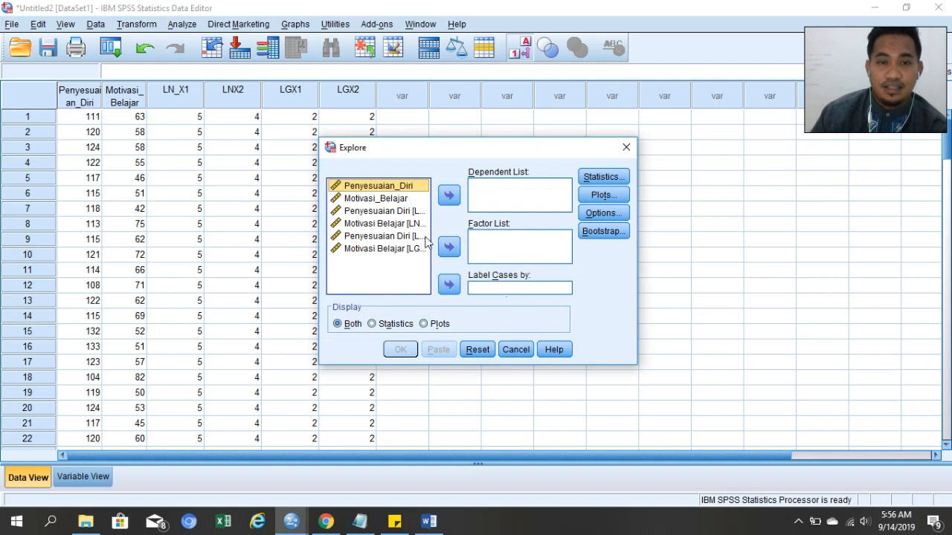
Step: Add the base-10 log variables LGX1 (Penyesuaian Diri) and LGX2 (Motivasi Belajar) as dependents of the Explore analysis
click(390, 238)
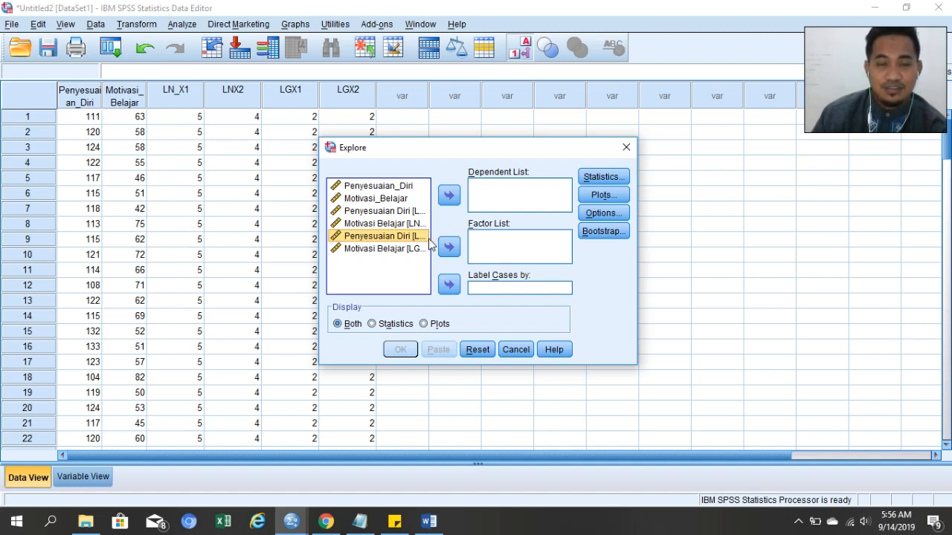
click(448, 194)
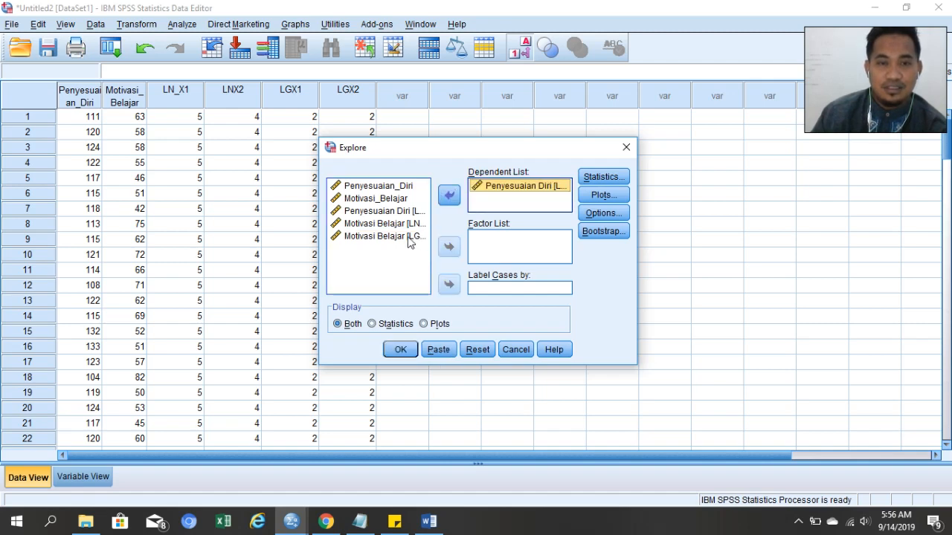
click(418, 238)
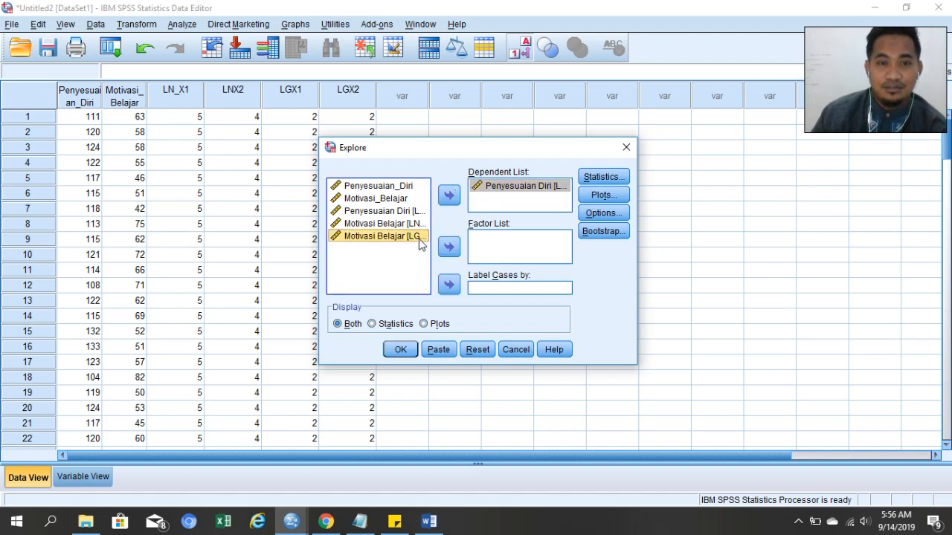
click(449, 196)
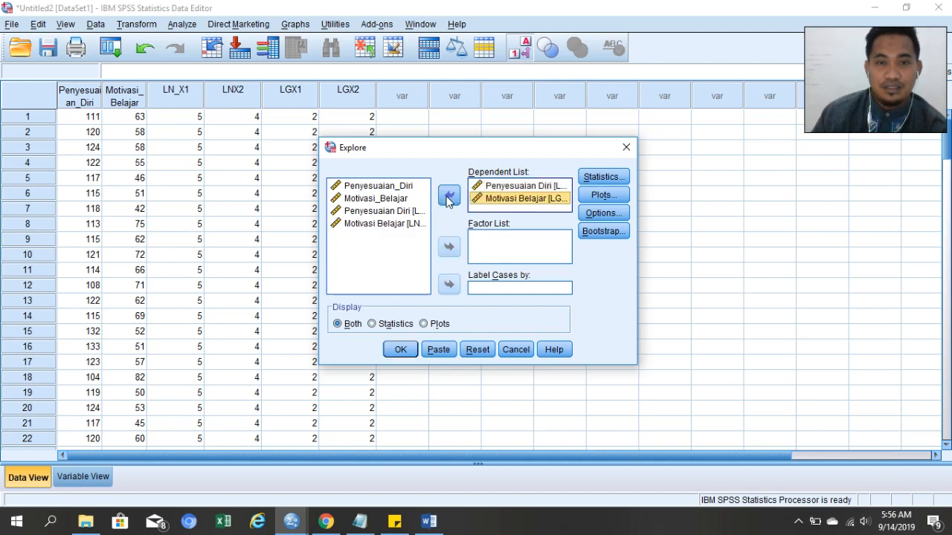
Step: Include normality plots with tests in the Explore output and run the analysis
click(614, 198)
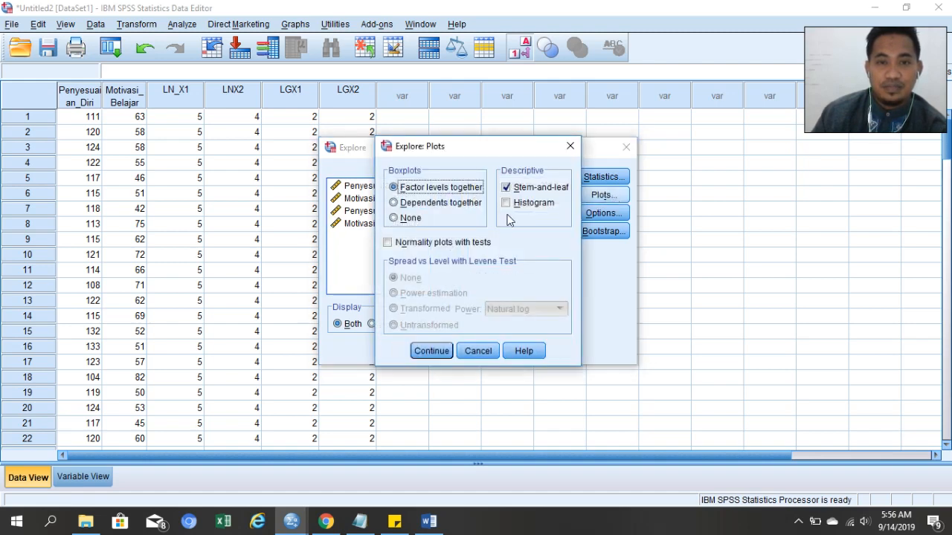
click(400, 245)
click(435, 354)
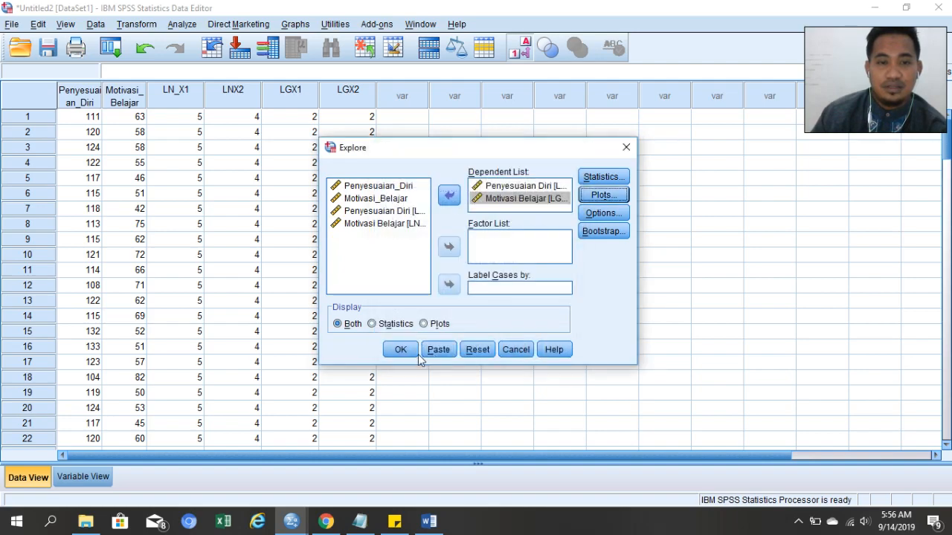
click(401, 352)
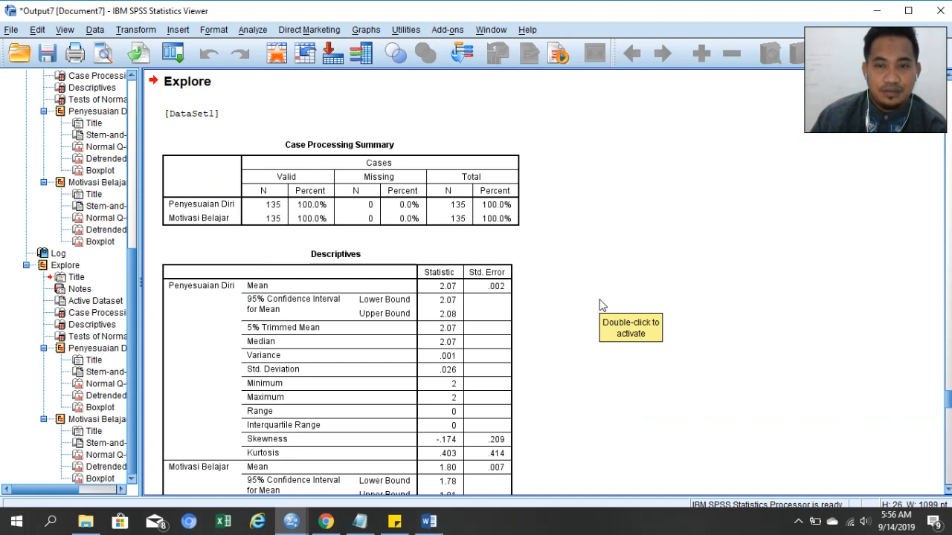
Step: Examine the Tests of Normality table for the log-transformed variables and compare it with the normality rules in the Notepad notes
scroll(602, 303, down, 5)
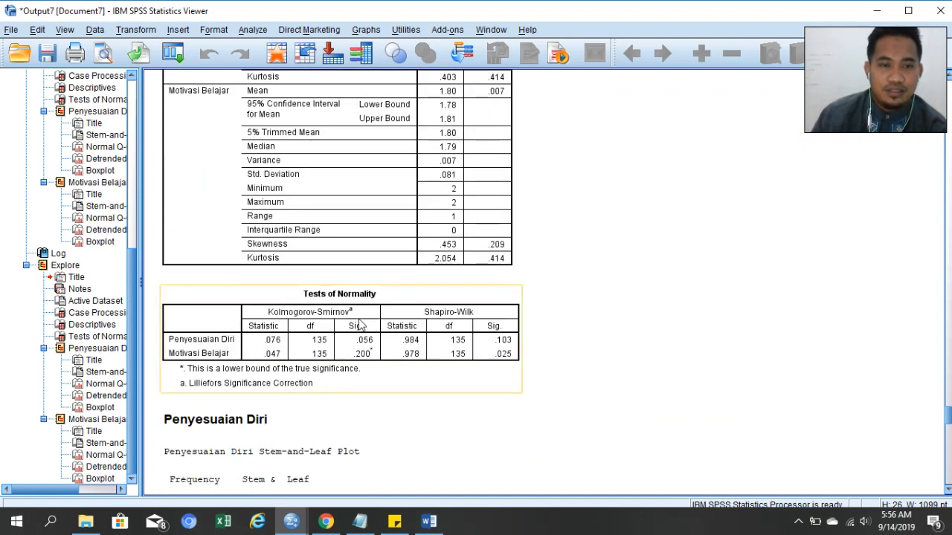
click(359, 522)
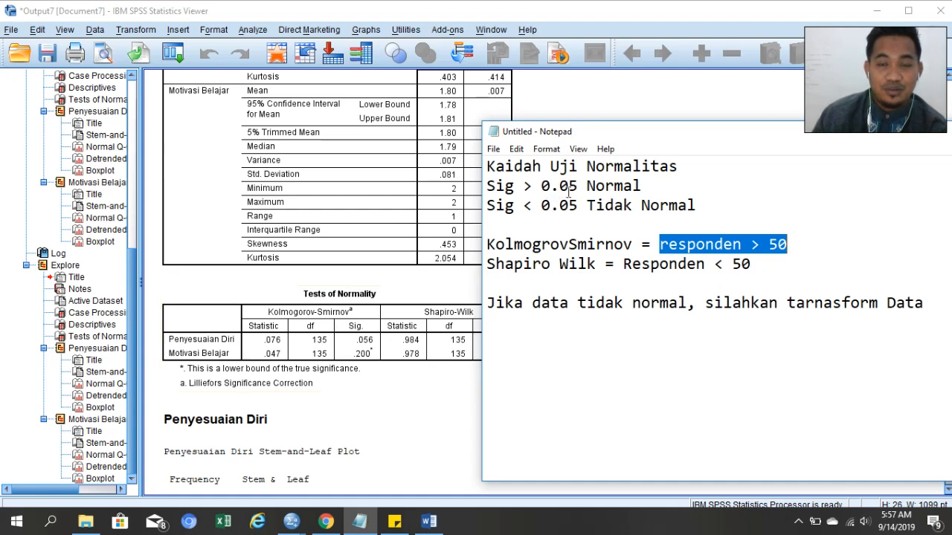
click(718, 181)
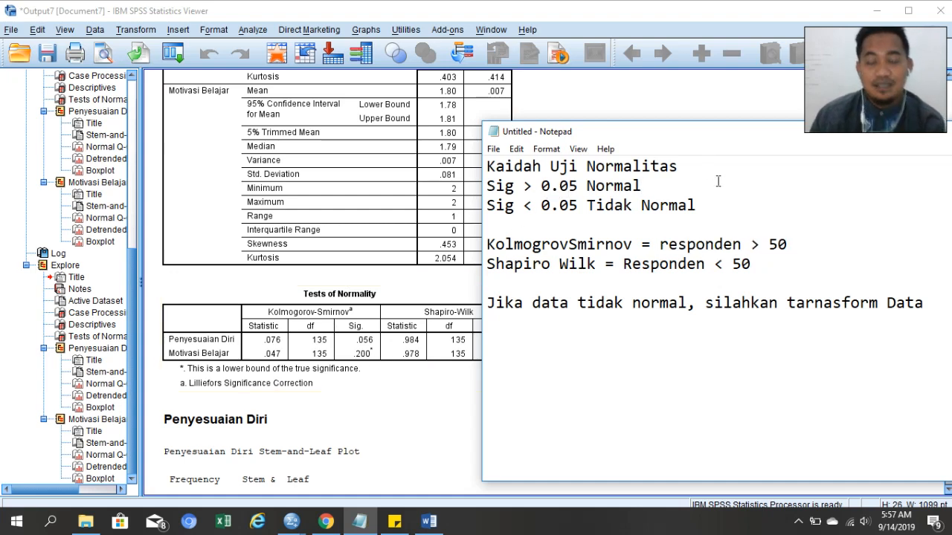